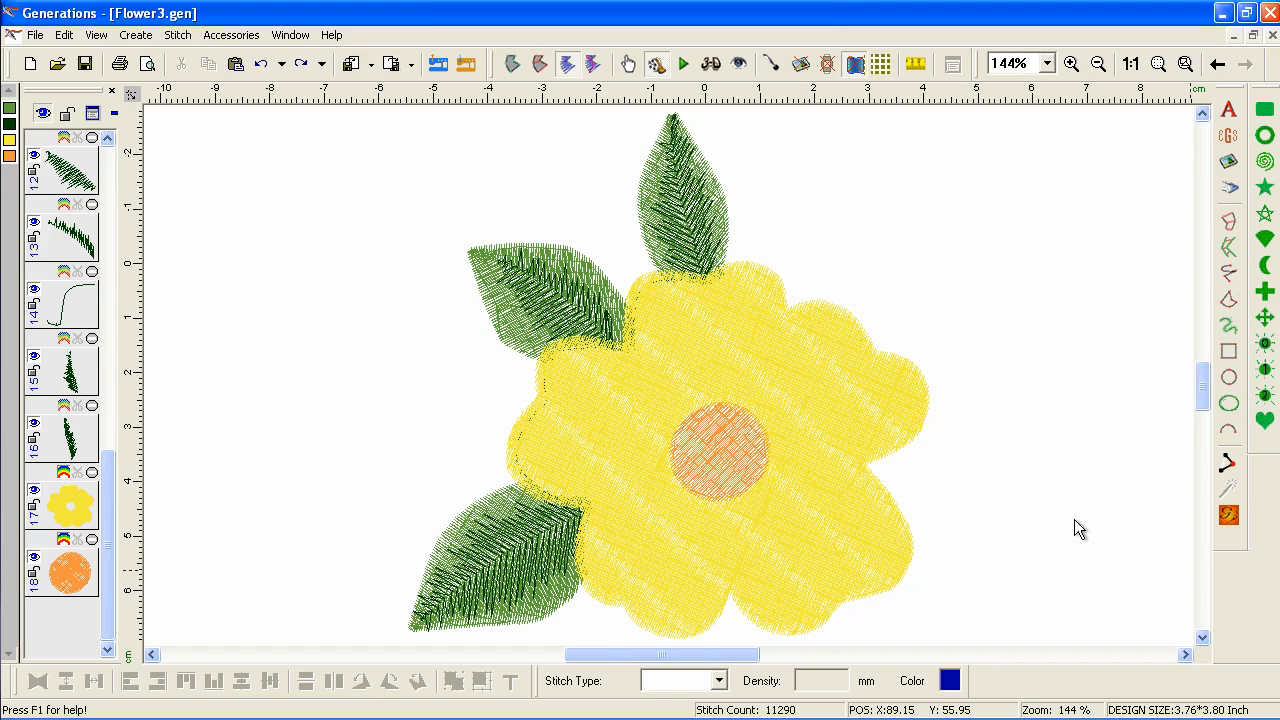
Step: Change the yellow petals' stitch type from Complex Fill to Radial and switch on the realistic stitch preview
{"action": "left_click", "coordinate": [857, 511]}
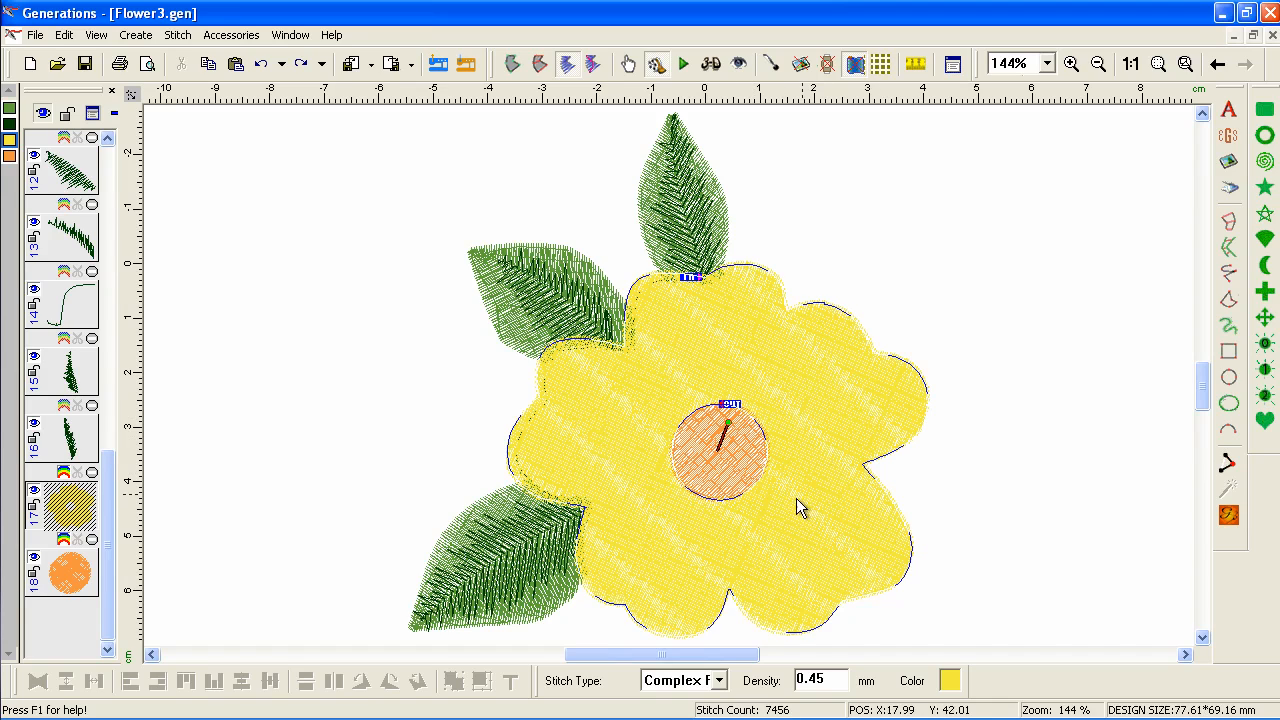
{"action": "left_click", "coordinate": [719, 681]}
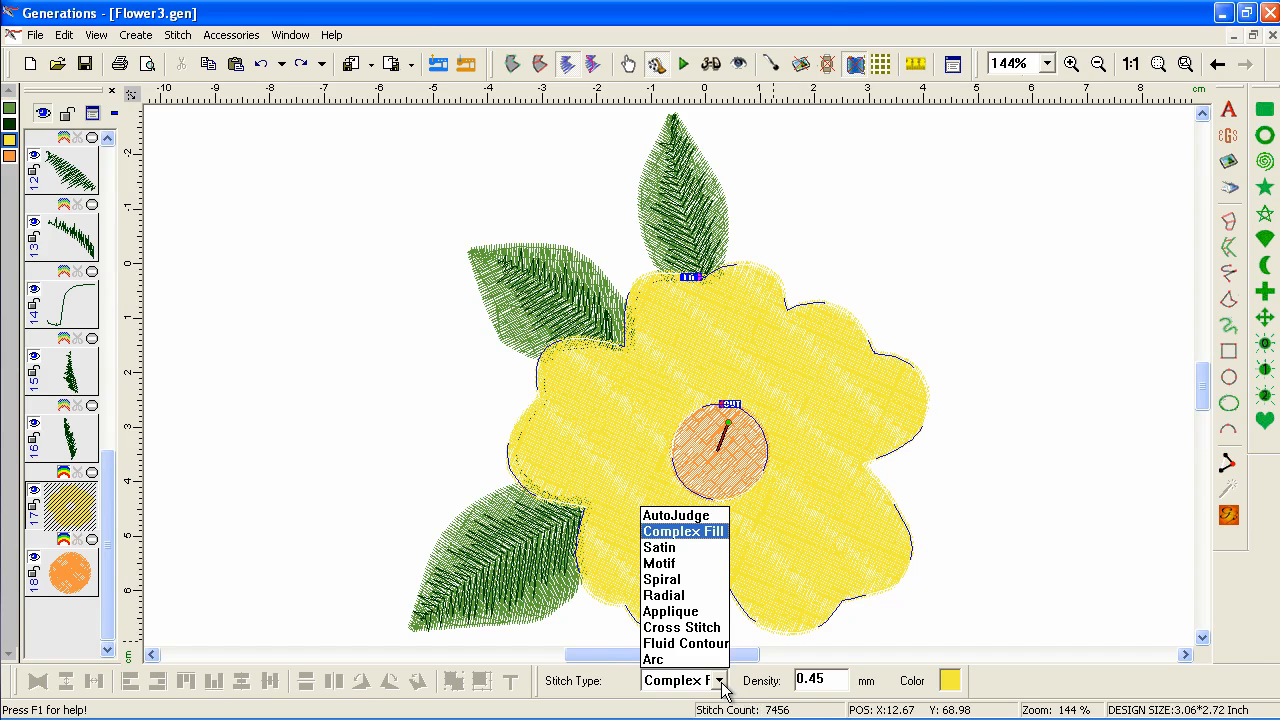
{"action": "left_click", "coordinate": [719, 595]}
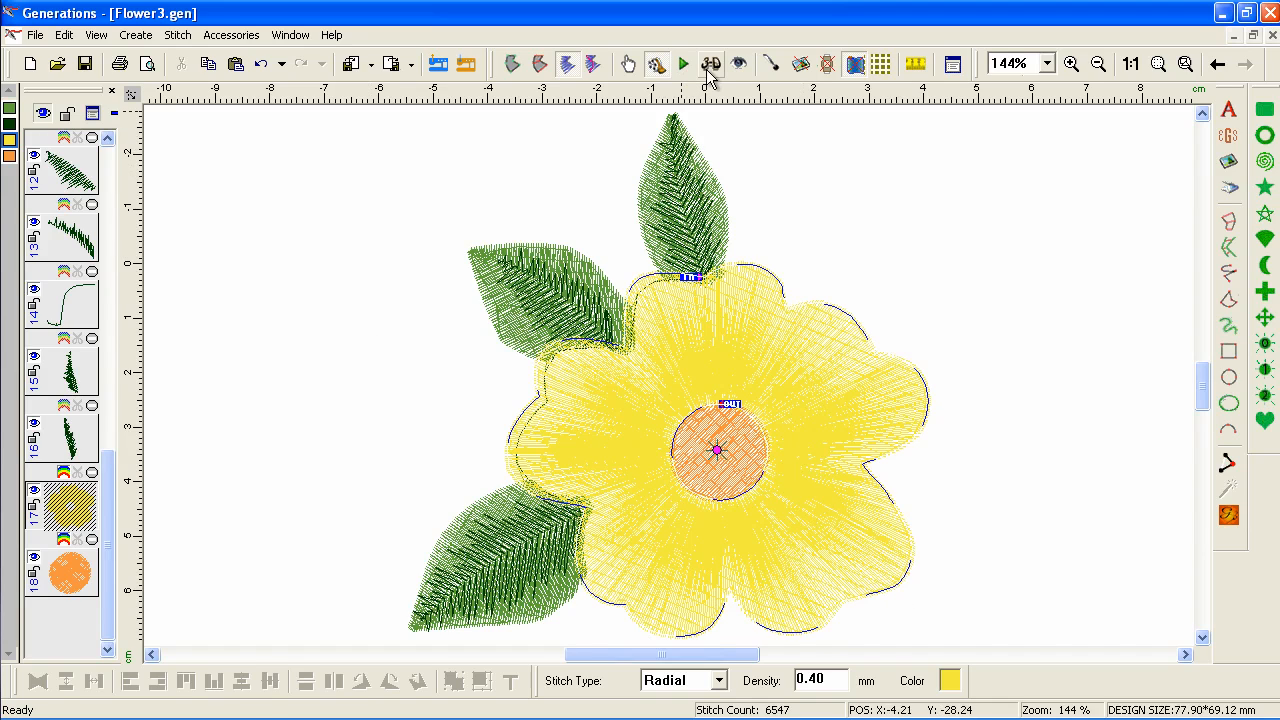
{"action": "left_click", "coordinate": [710, 66]}
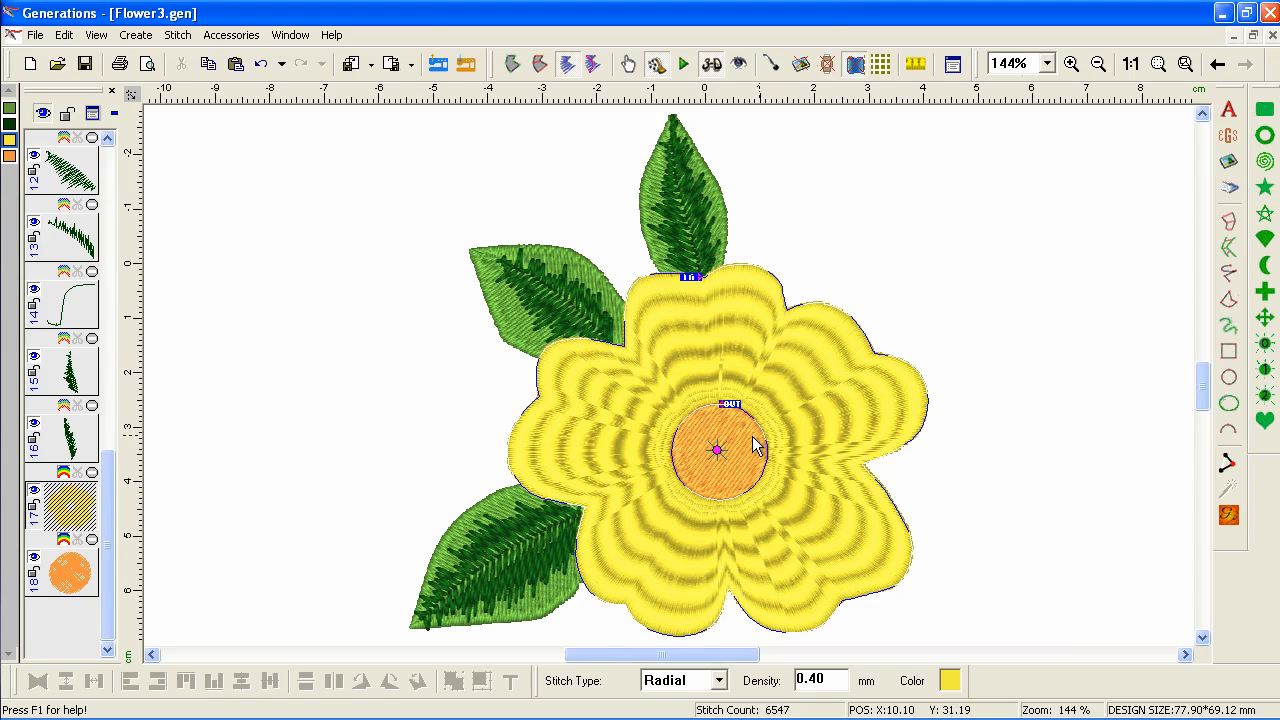
Step: Try the petals' radial centre point outside the flower, beyond the notch on its right side, and regenerate the stitches
{"action": "left_click", "coordinate": [966, 461]}
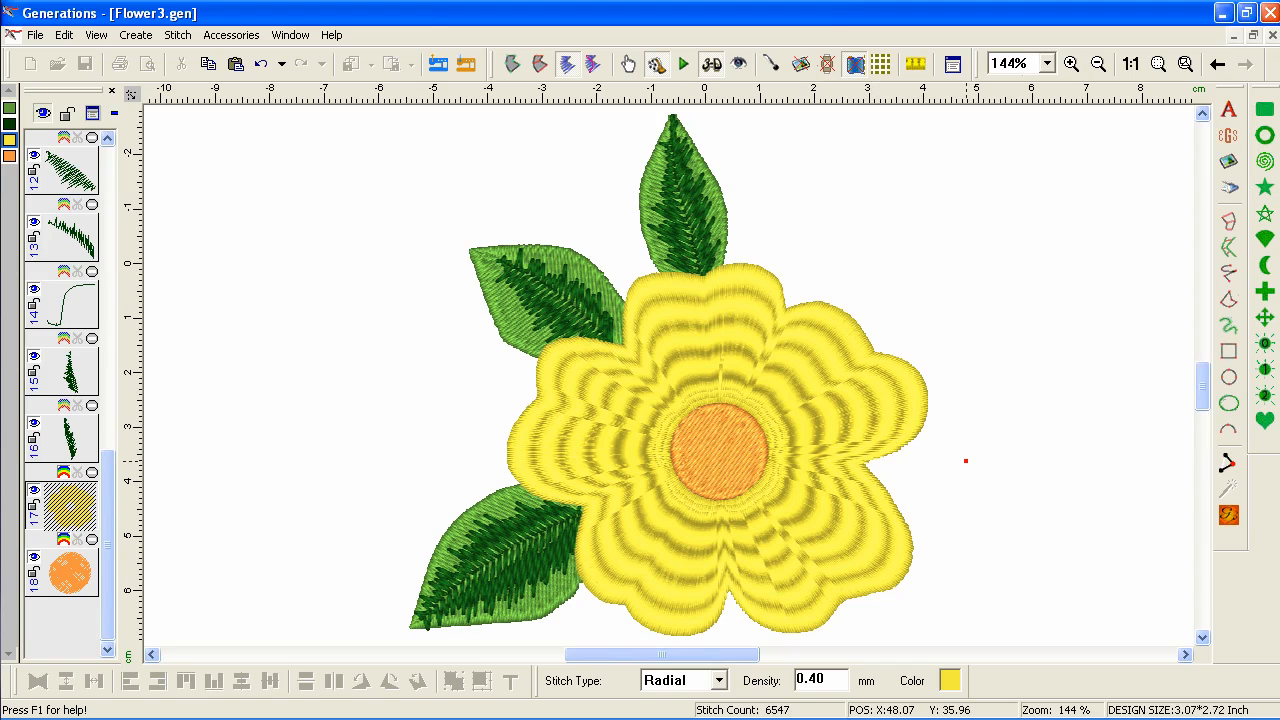
{"action": "left_click", "coordinate": [1236, 518]}
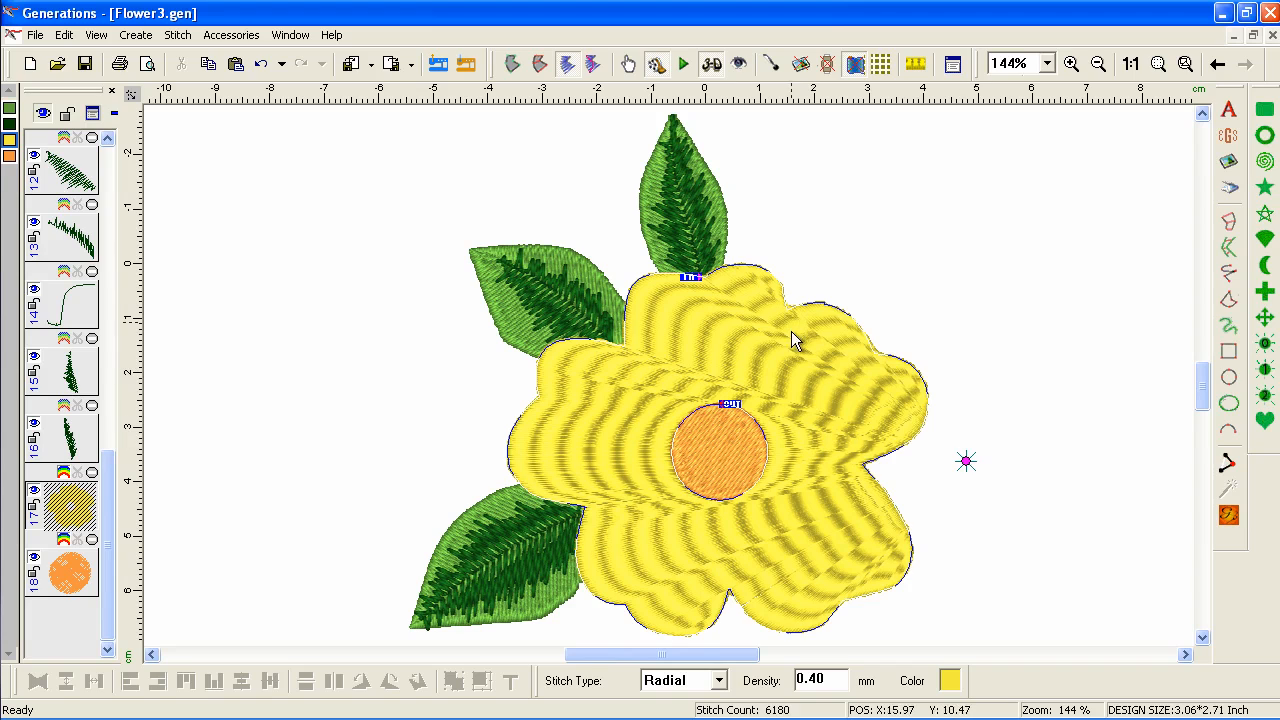
Step: Return the radial centre point to the middle of the orange circle and regenerate the petal stitches
{"action": "left_click", "coordinate": [929, 463]}
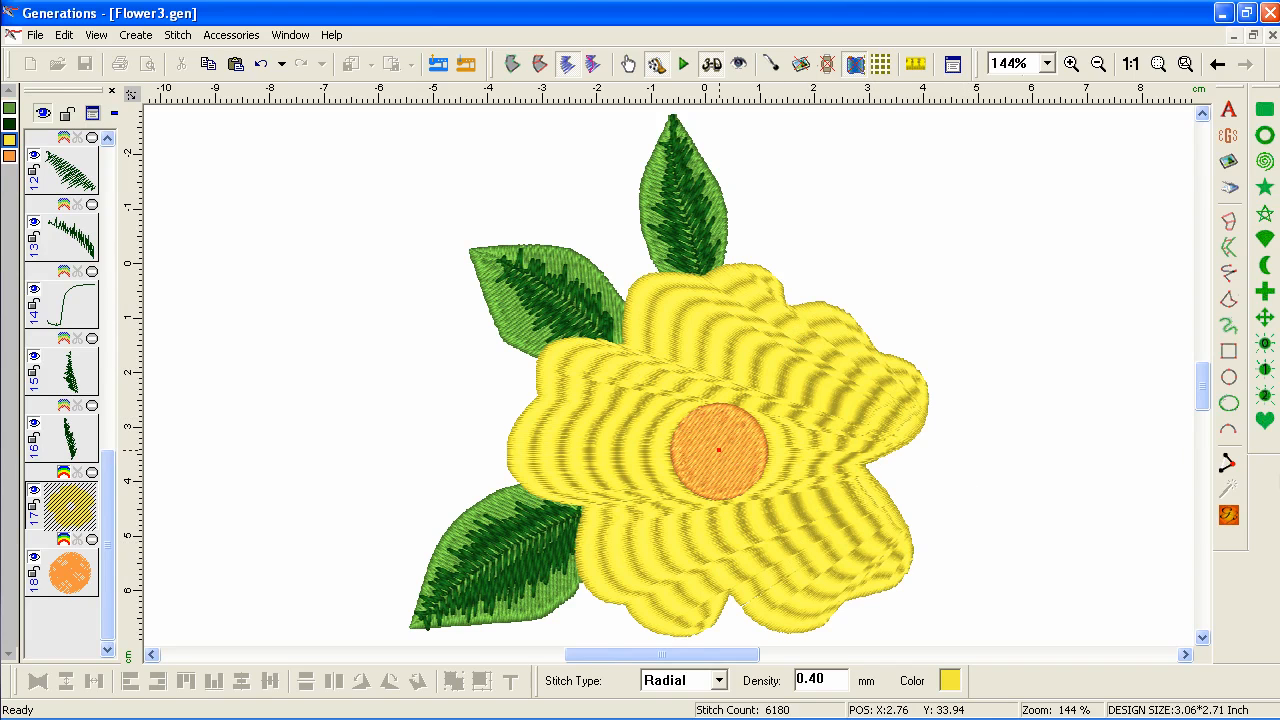
{"action": "key", "text": "Tab"}
{"action": "left_click", "coordinate": [1229, 516]}
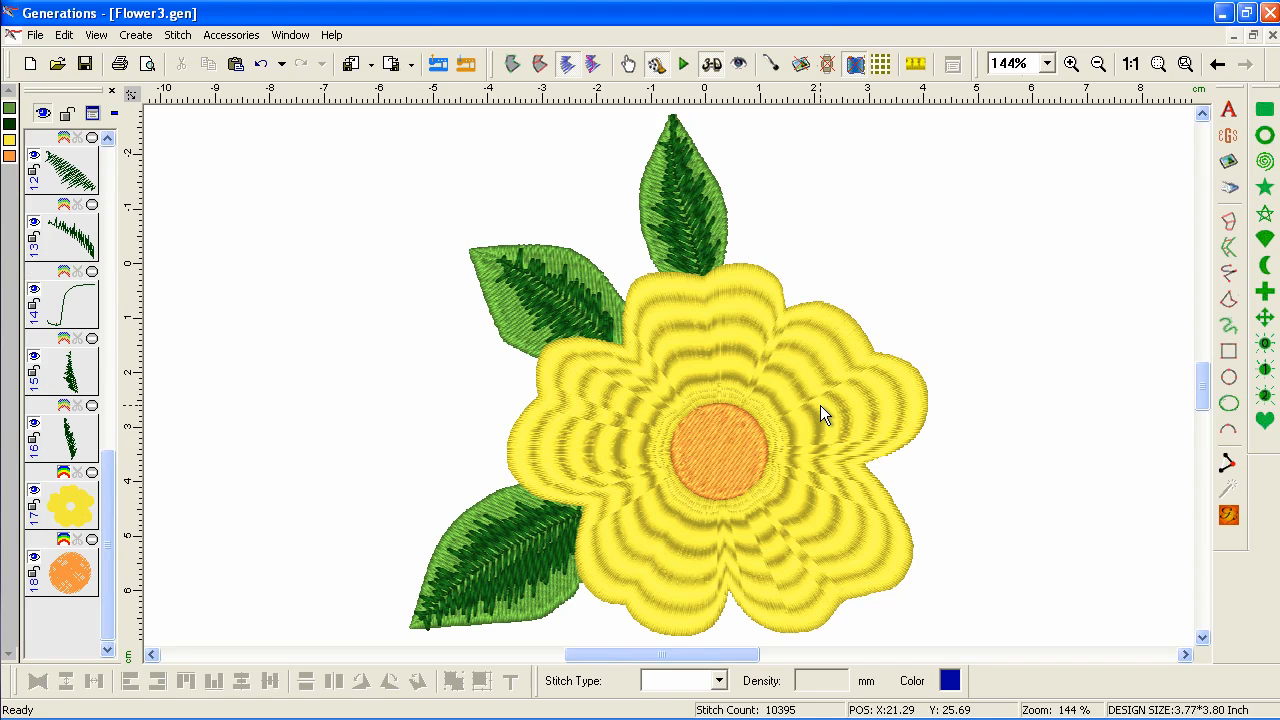
Step: Enable a pattern in the yellow petals' radial stitch properties and choose the 1set pattern
{"action": "left_click", "coordinate": [820, 405]}
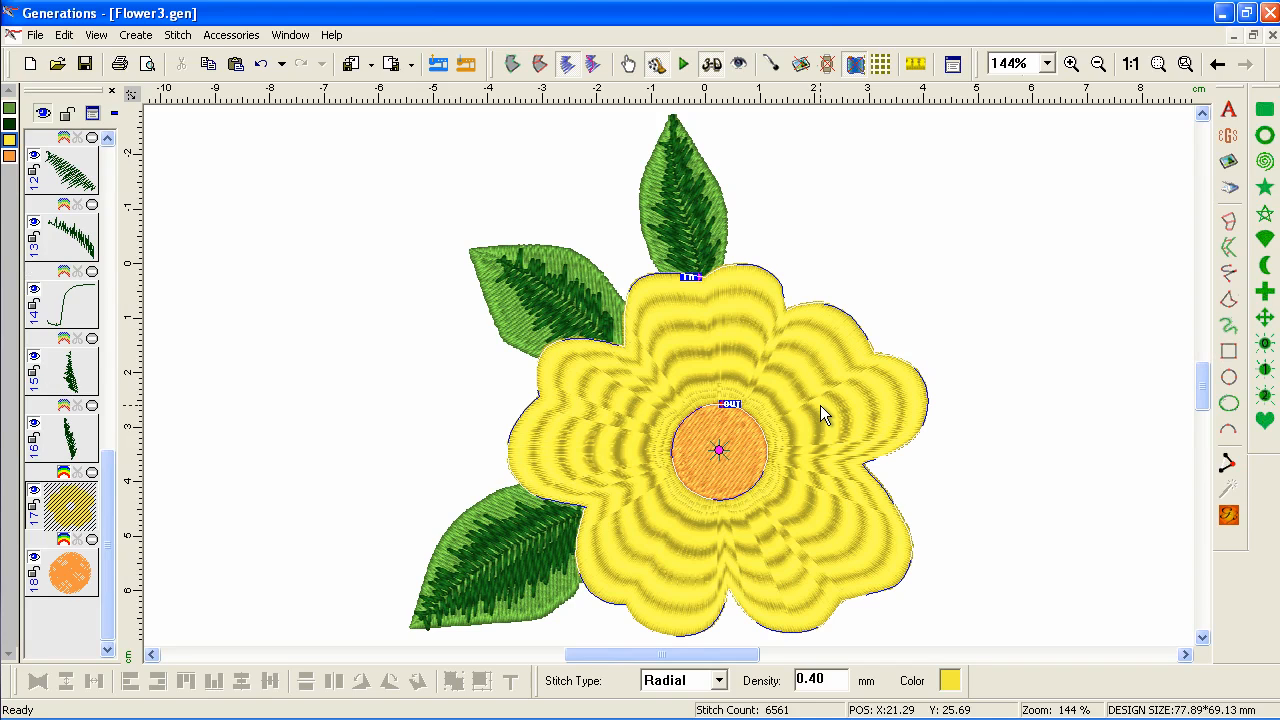
{"action": "double_click", "coordinate": [820, 405]}
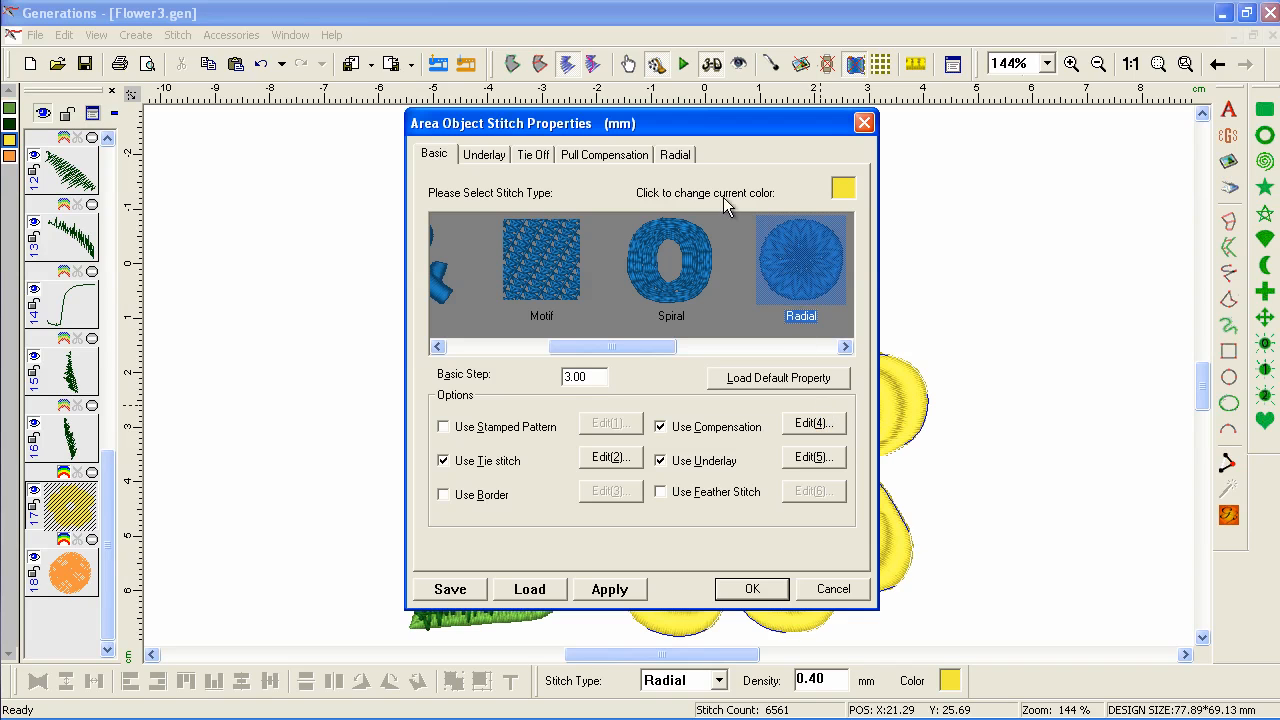
{"action": "left_click", "coordinate": [678, 157]}
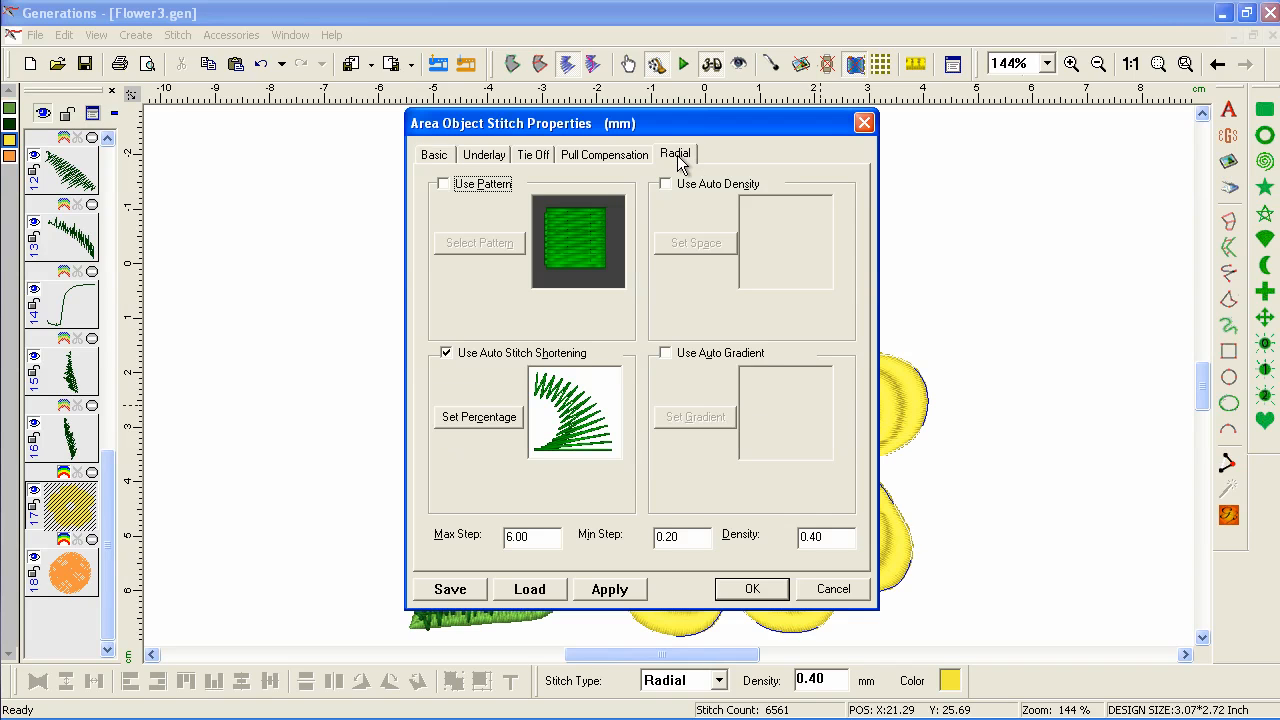
{"action": "left_click", "coordinate": [443, 185]}
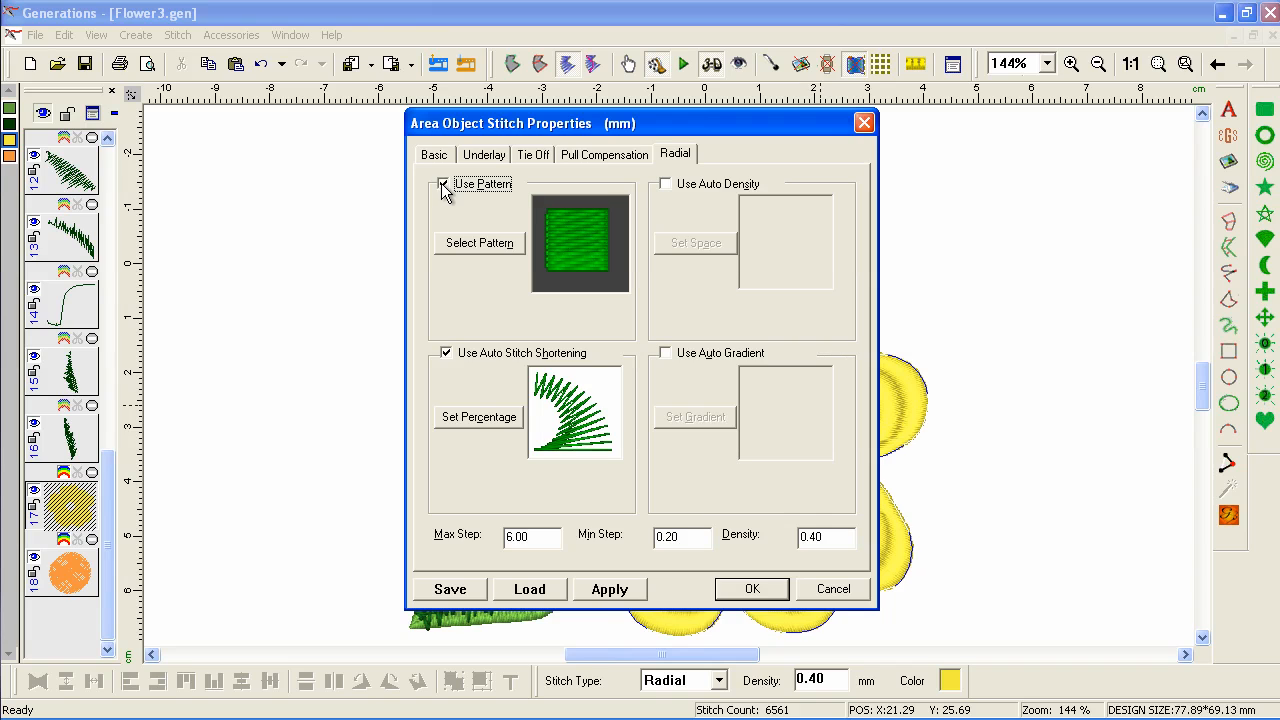
{"action": "left_click", "coordinate": [478, 243]}
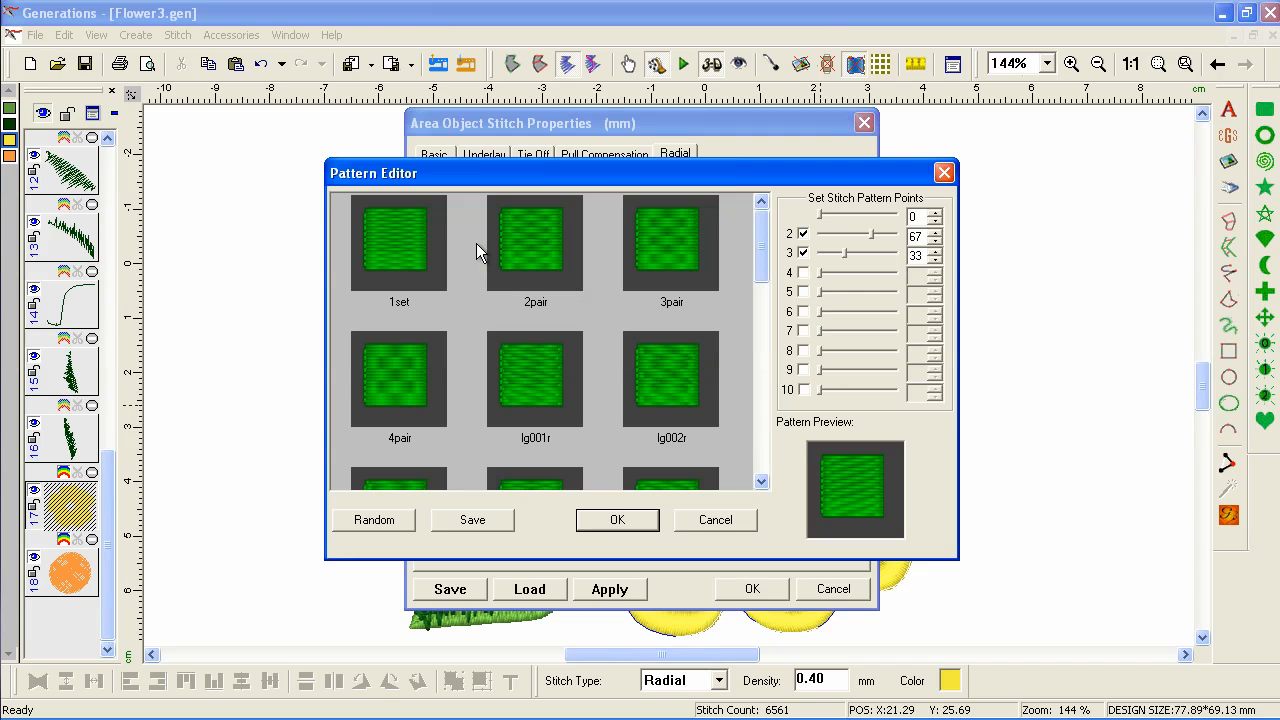
{"action": "left_click", "coordinate": [386, 259]}
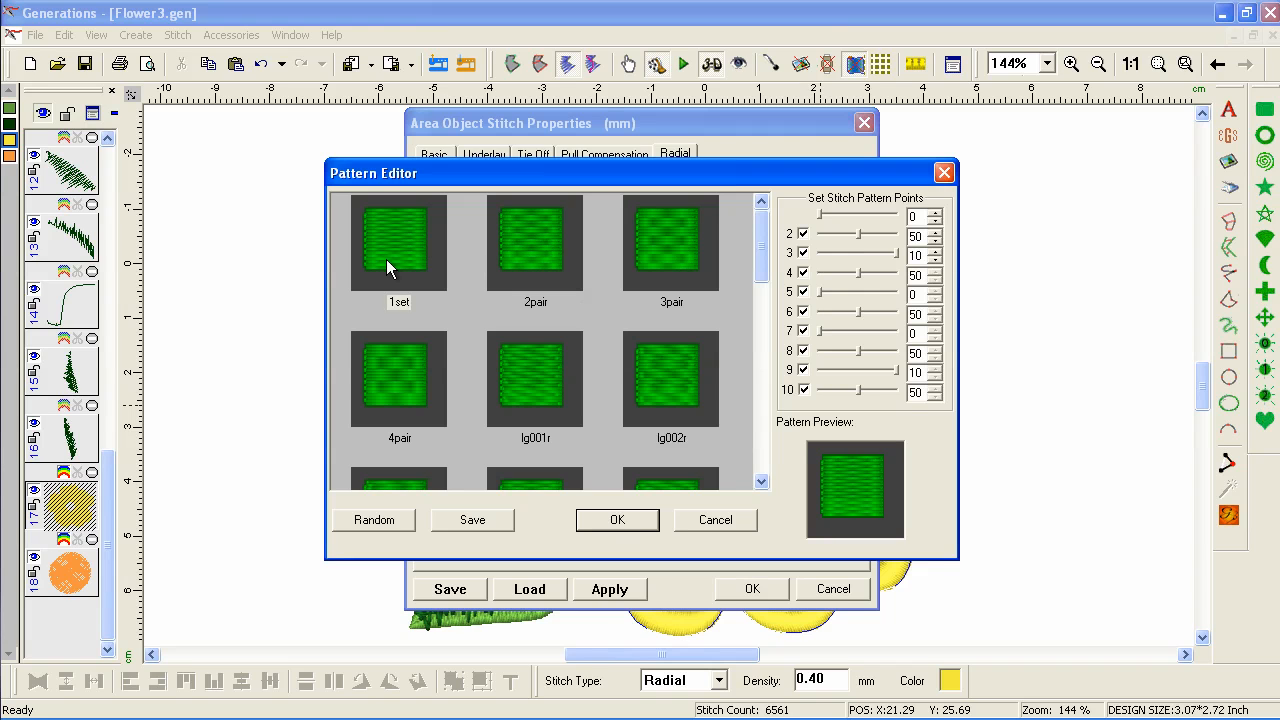
{"action": "left_click", "coordinate": [623, 522]}
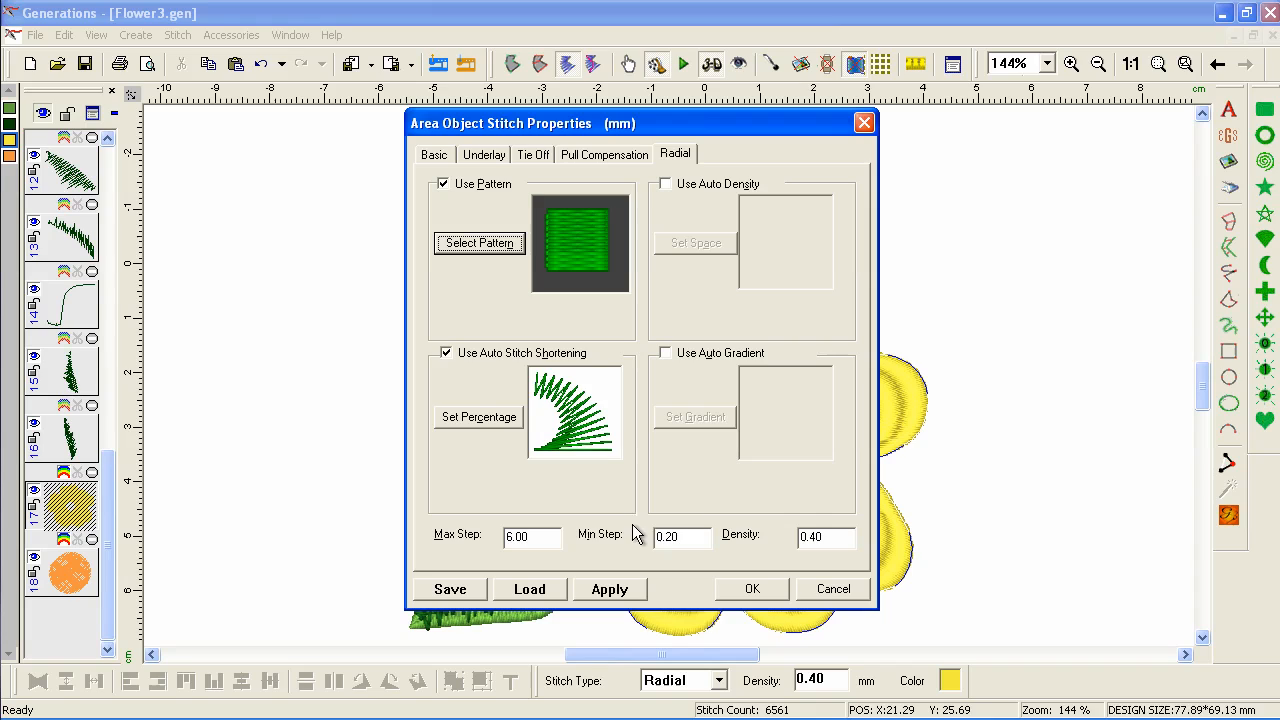
Step: Set the petals' radial density to 0.45 mm and minimum step to 0.50 mm, and accept the properties
{"action": "left_click", "coordinate": [824, 539]}
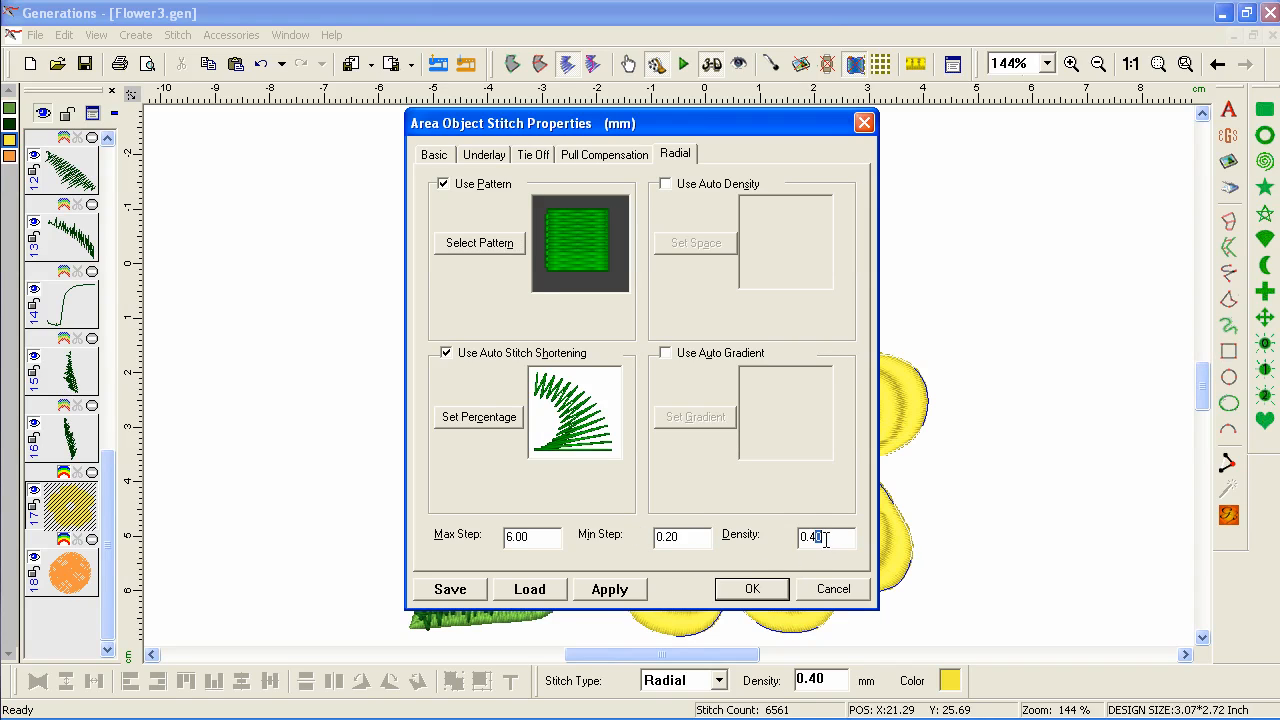
{"action": "type", "text": "5"}
{"action": "left_click_drag", "start_coordinate": [680, 538], "coordinate": [663, 538]}
{"action": "left_click", "coordinate": [750, 590]}
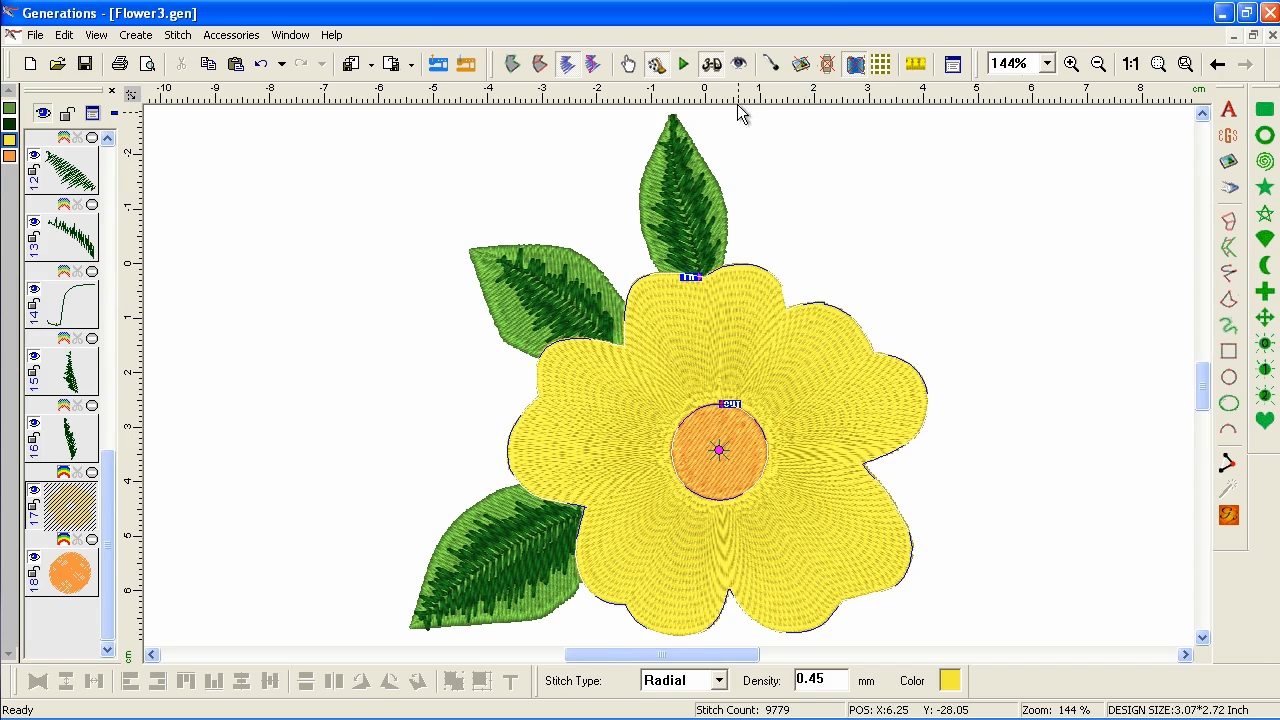
Step: Switch off the realistic preview, duplicate the yellow petals in place and recolour the copy orange
{"action": "left_click", "coordinate": [711, 64]}
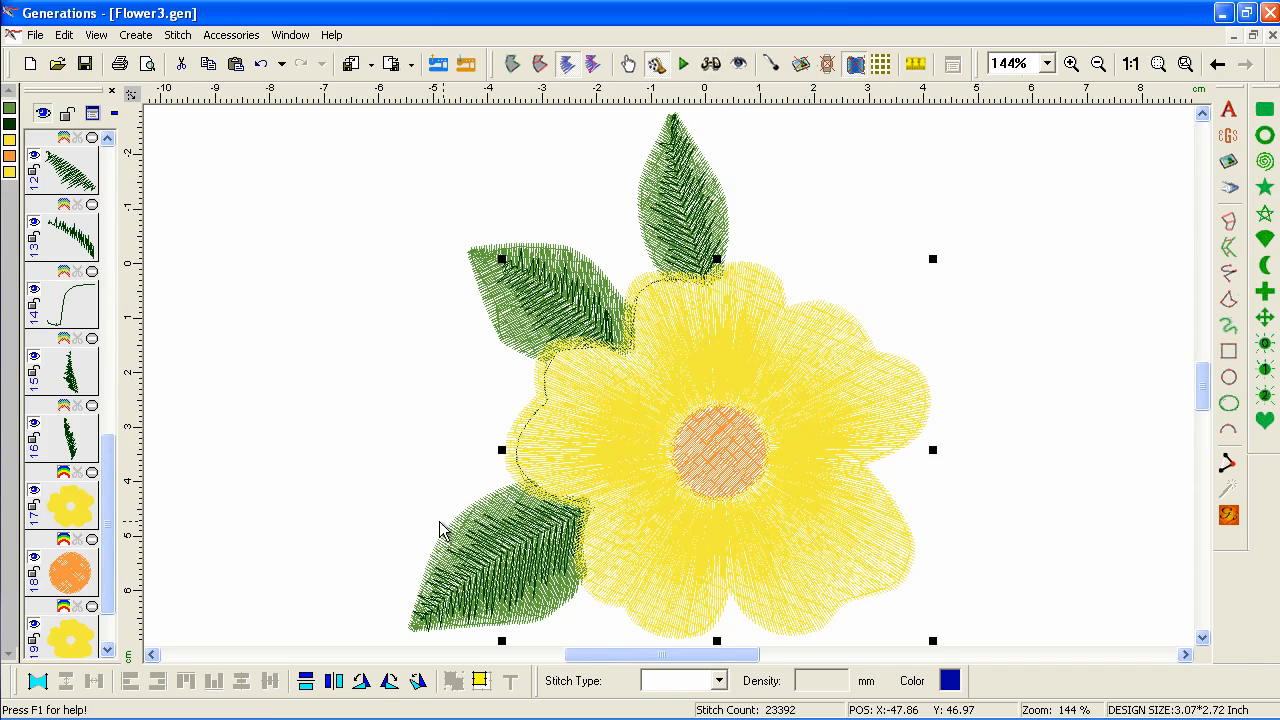
{"action": "left_click", "coordinate": [9, 156]}
Step: Turn off compensation and underlay in the orange petal copy's stitch properties
{"action": "double_click", "coordinate": [866, 531]}
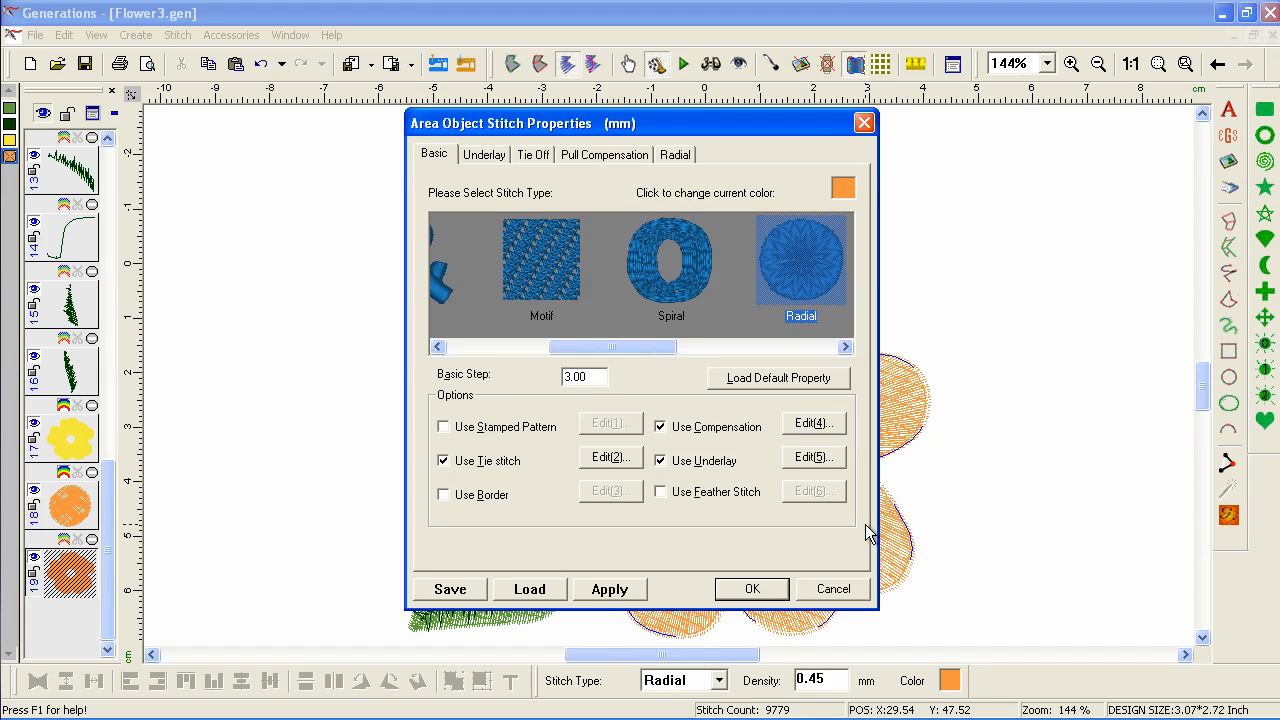
{"action": "left_click", "coordinate": [660, 429]}
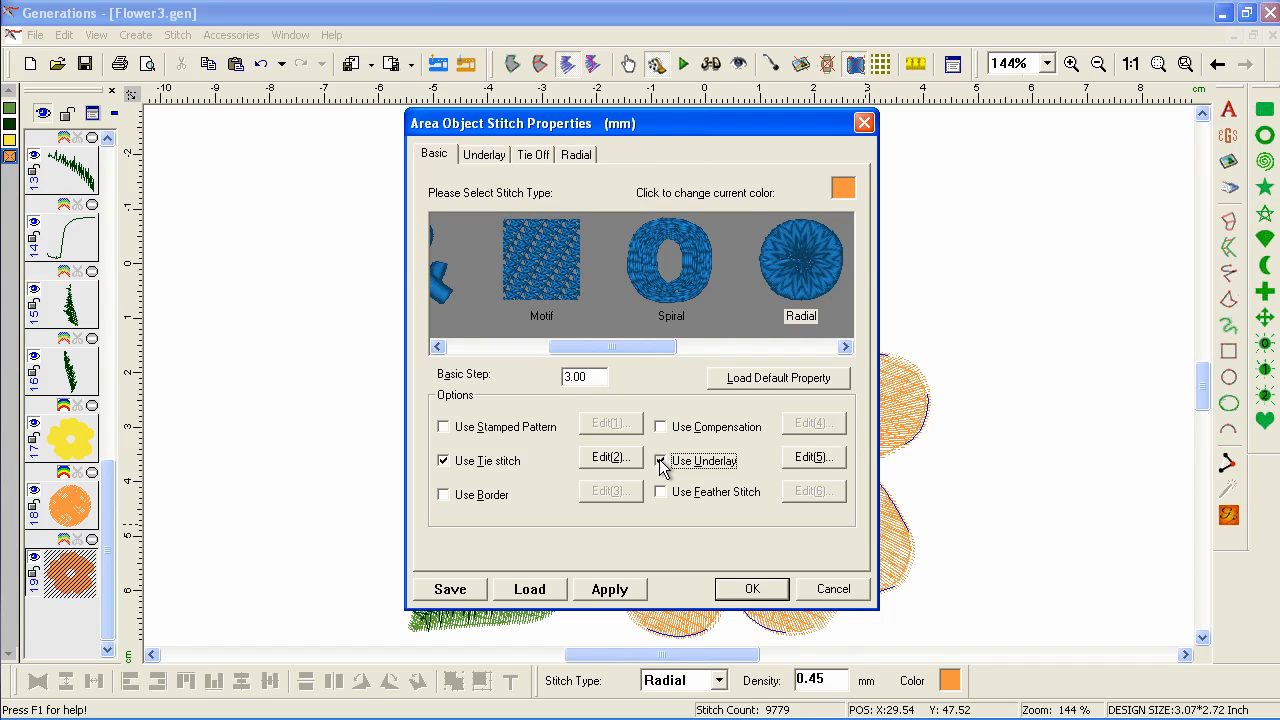
{"action": "left_click", "coordinate": [660, 460]}
Step: Set the orange copy's radial density to 6 mm, disable auto stitch shortening and accept the properties
{"action": "left_click", "coordinate": [532, 157]}
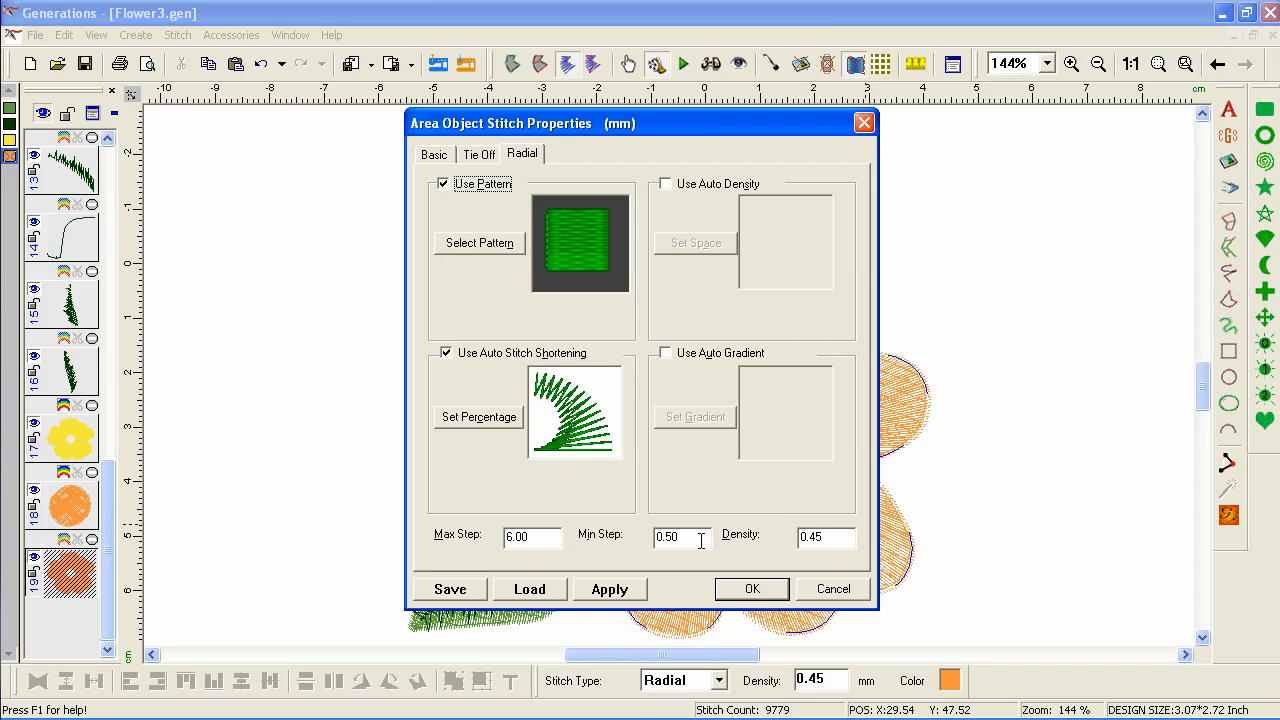
{"action": "double_click", "coordinate": [831, 537]}
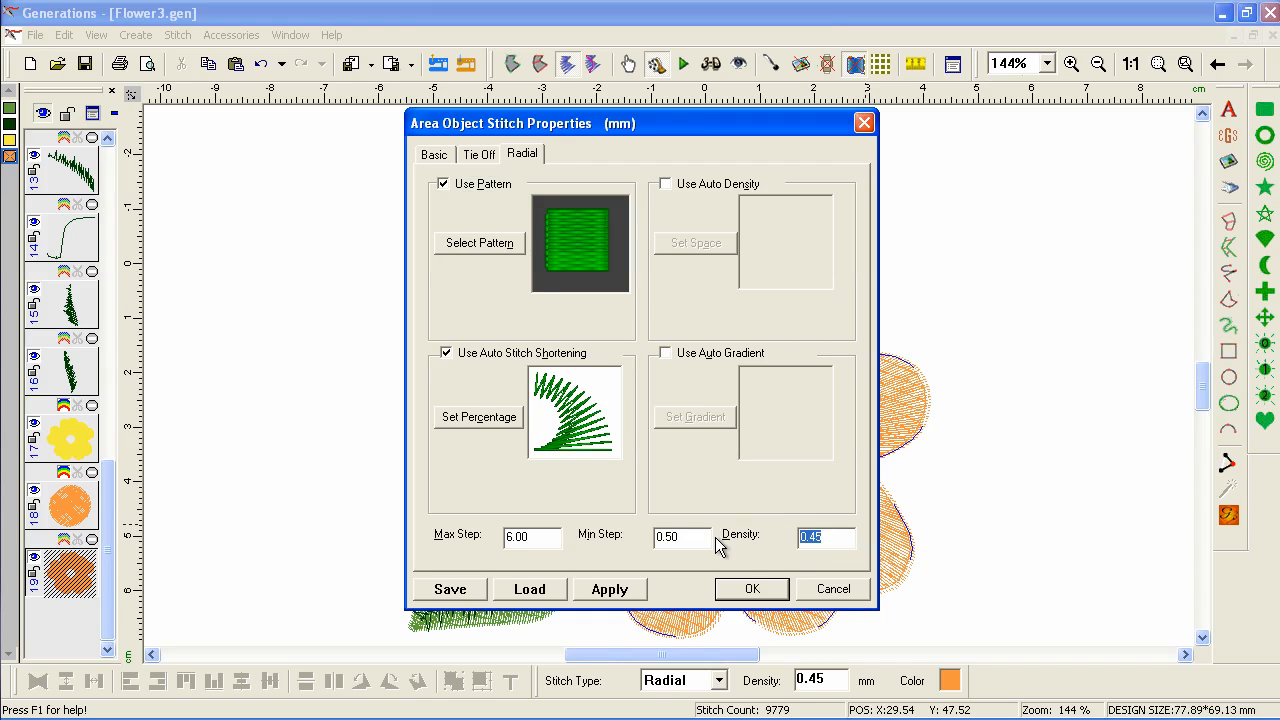
{"action": "type", "text": "6"}
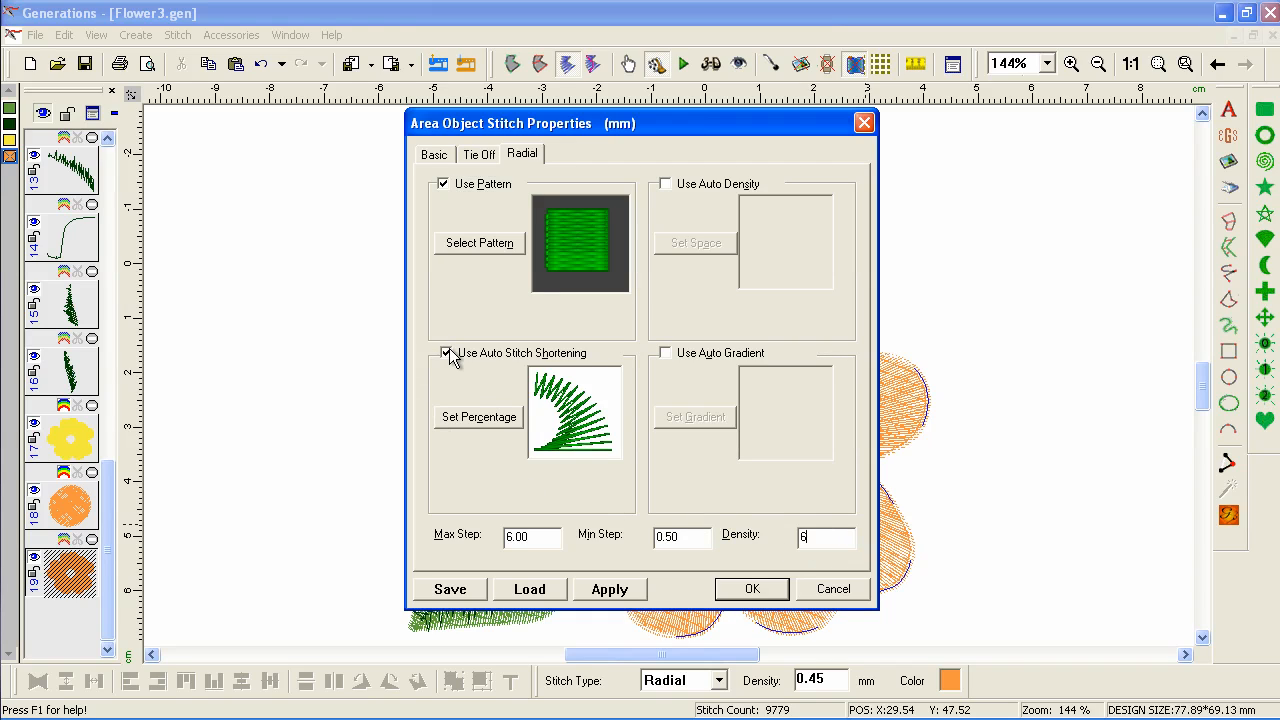
{"action": "left_click", "coordinate": [447, 354]}
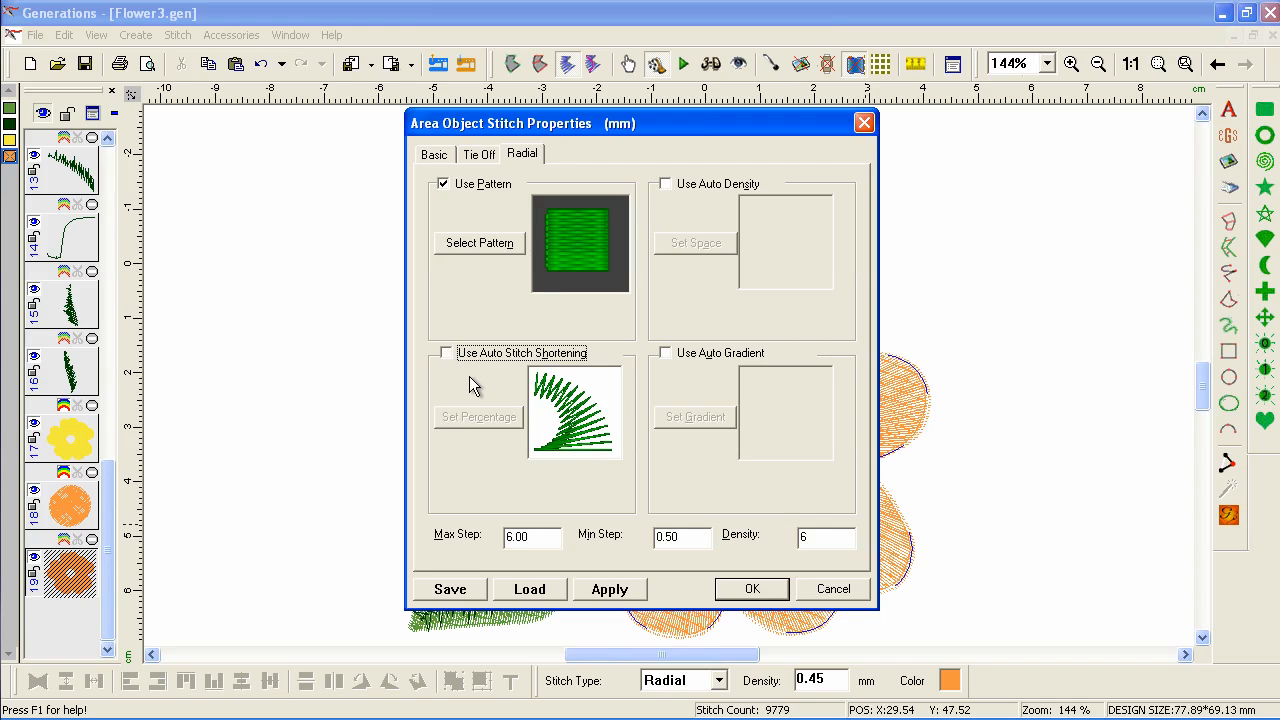
{"action": "left_click", "coordinate": [766, 595]}
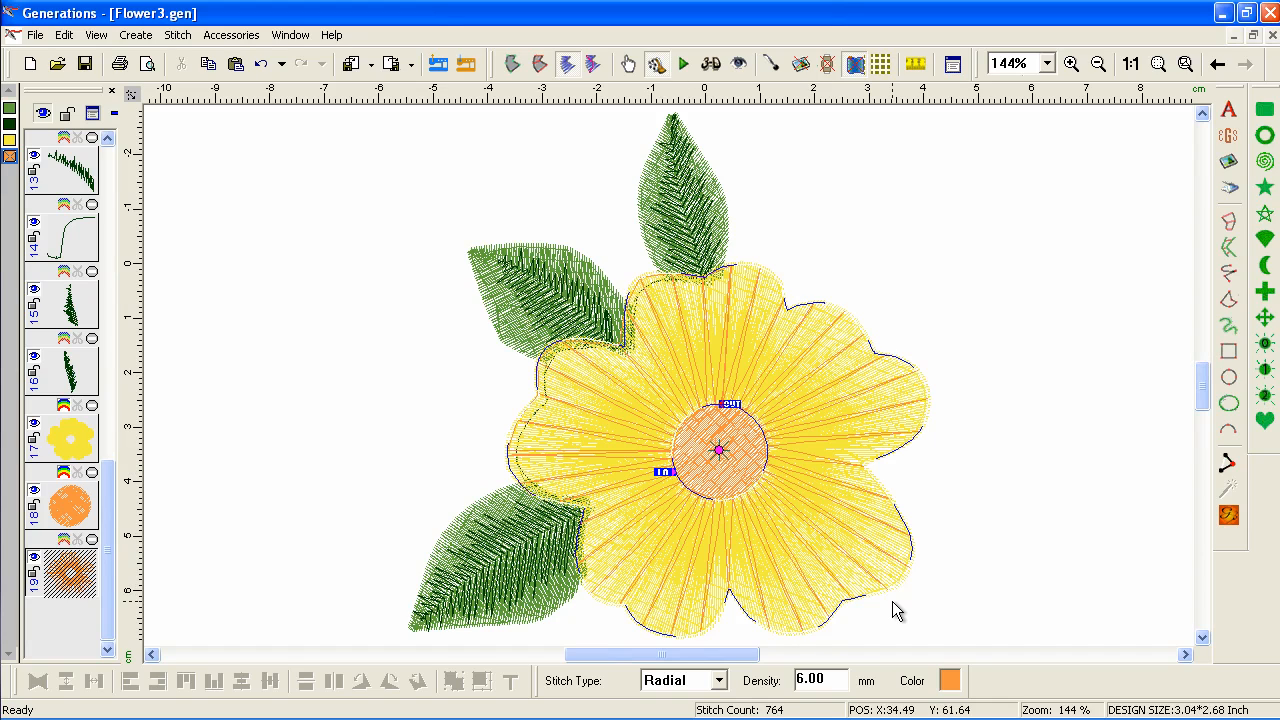
Step: Shrink the orange petal copy to about 66 × 58 mm and position it centrally over the yellow petals
{"action": "left_click", "coordinate": [829, 557]}
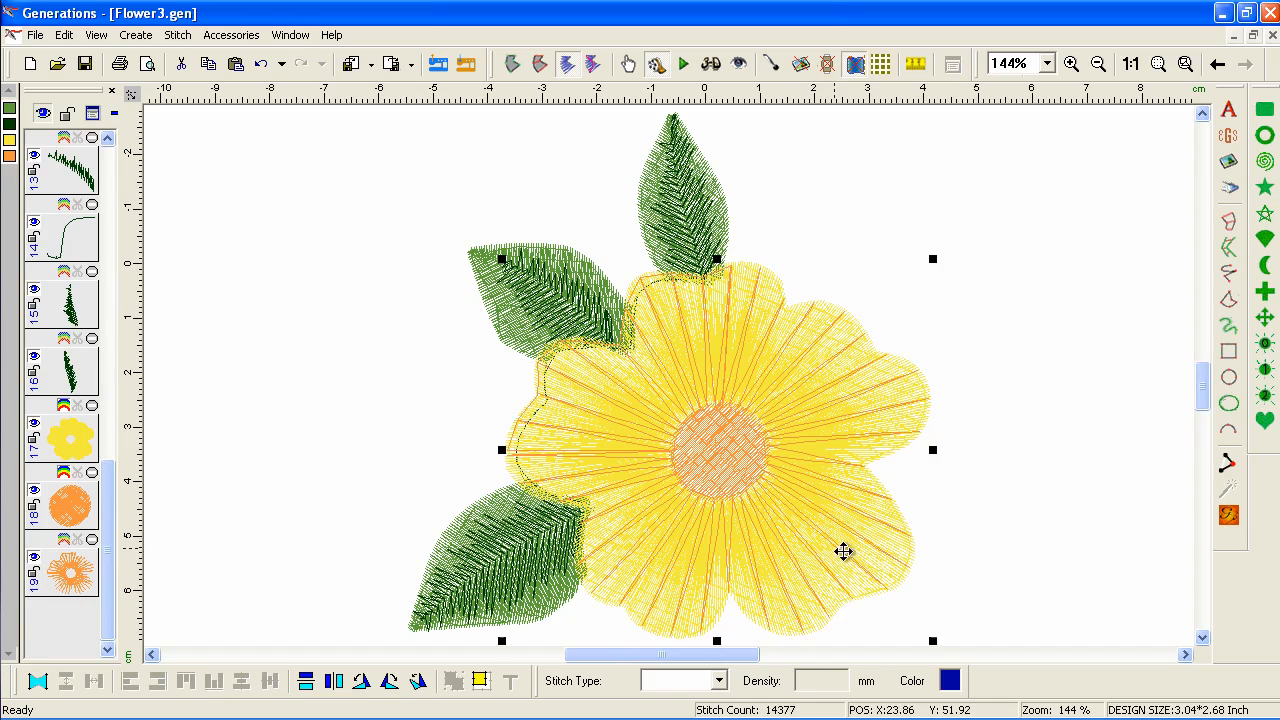
{"action": "left_click_drag", "start_coordinate": [931, 636], "coordinate": [894, 605]}
{"action": "left_click_drag", "start_coordinate": [751, 460], "coordinate": [769, 474]}
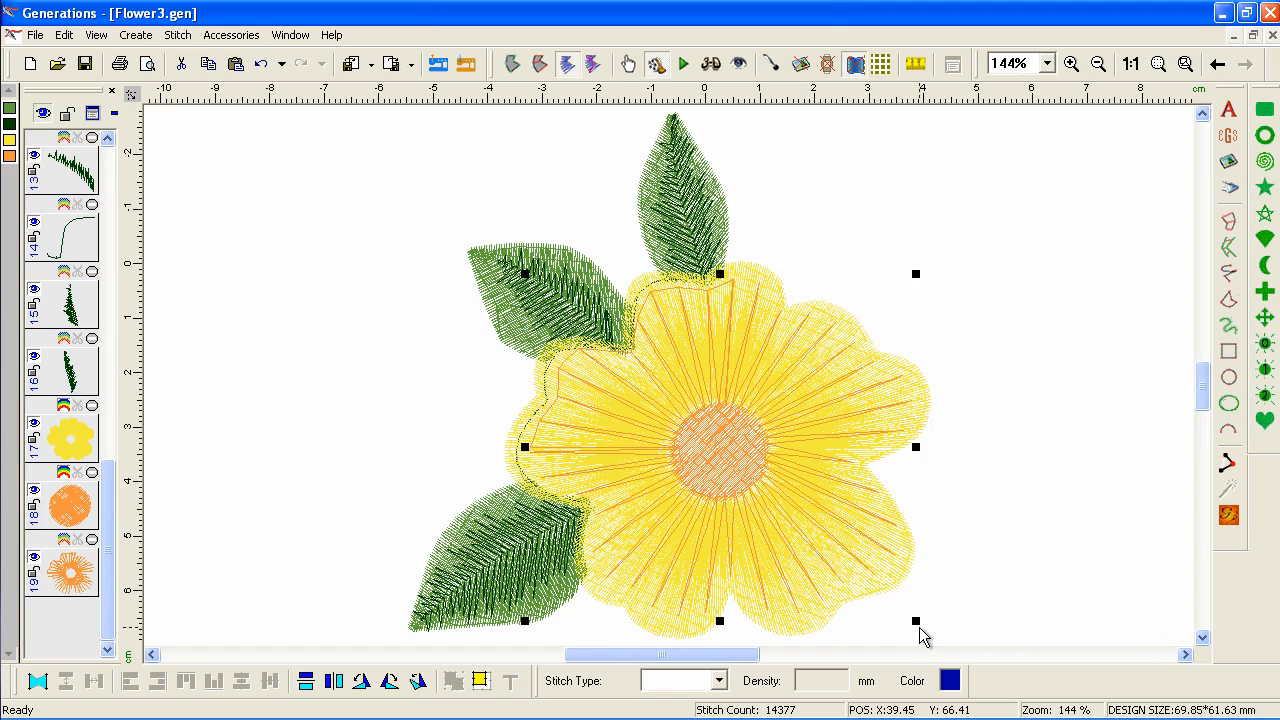
{"action": "left_click", "coordinate": [907, 616]}
{"action": "left_click", "coordinate": [895, 605]}
{"action": "left_click_drag", "start_coordinate": [800, 520], "coordinate": [852, 557]}
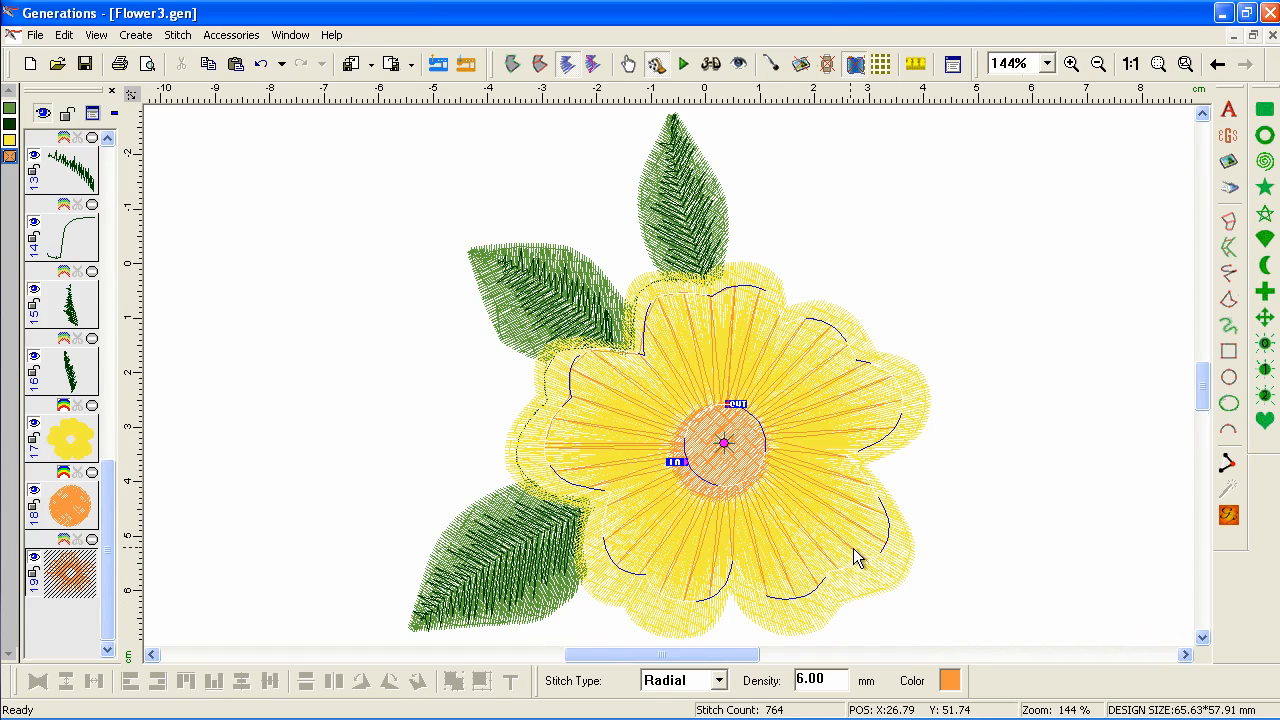
Step: Enable feather stitch on side A of the orange petals with positive 0 and negative 8, and apply it to the design
{"action": "right_click", "coordinate": [1107, 577]}
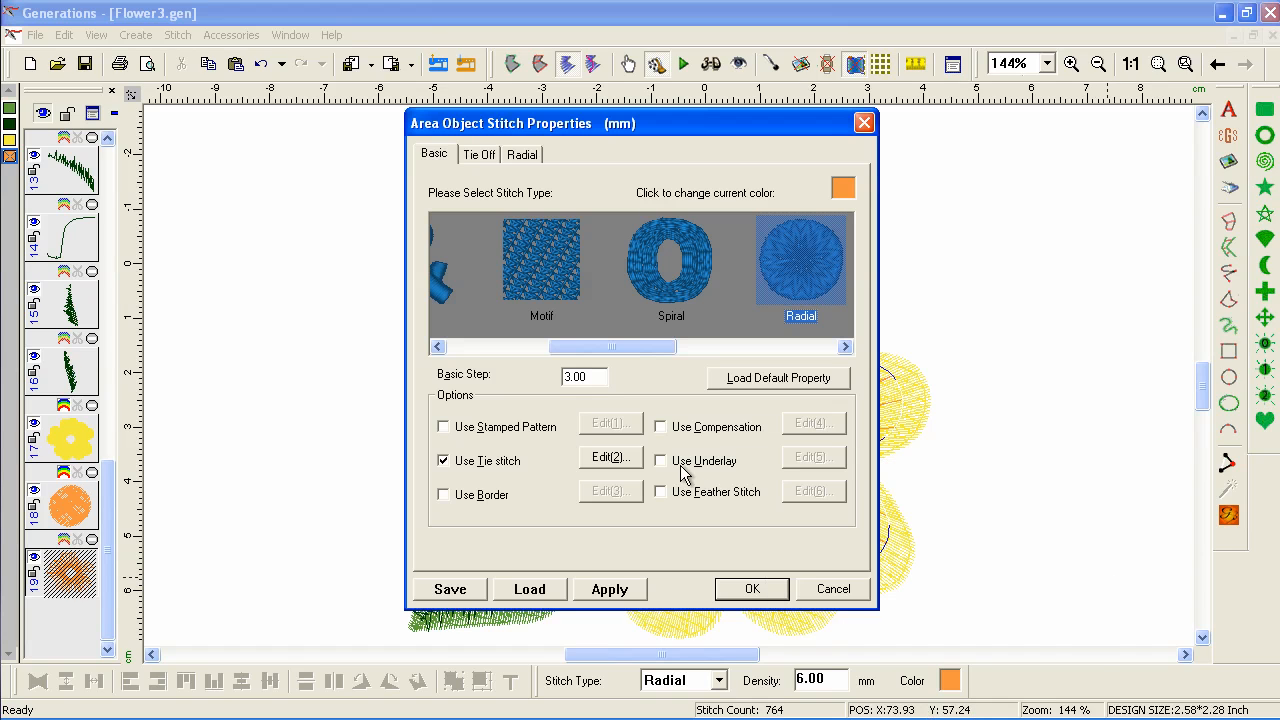
{"action": "left_click", "coordinate": [660, 490]}
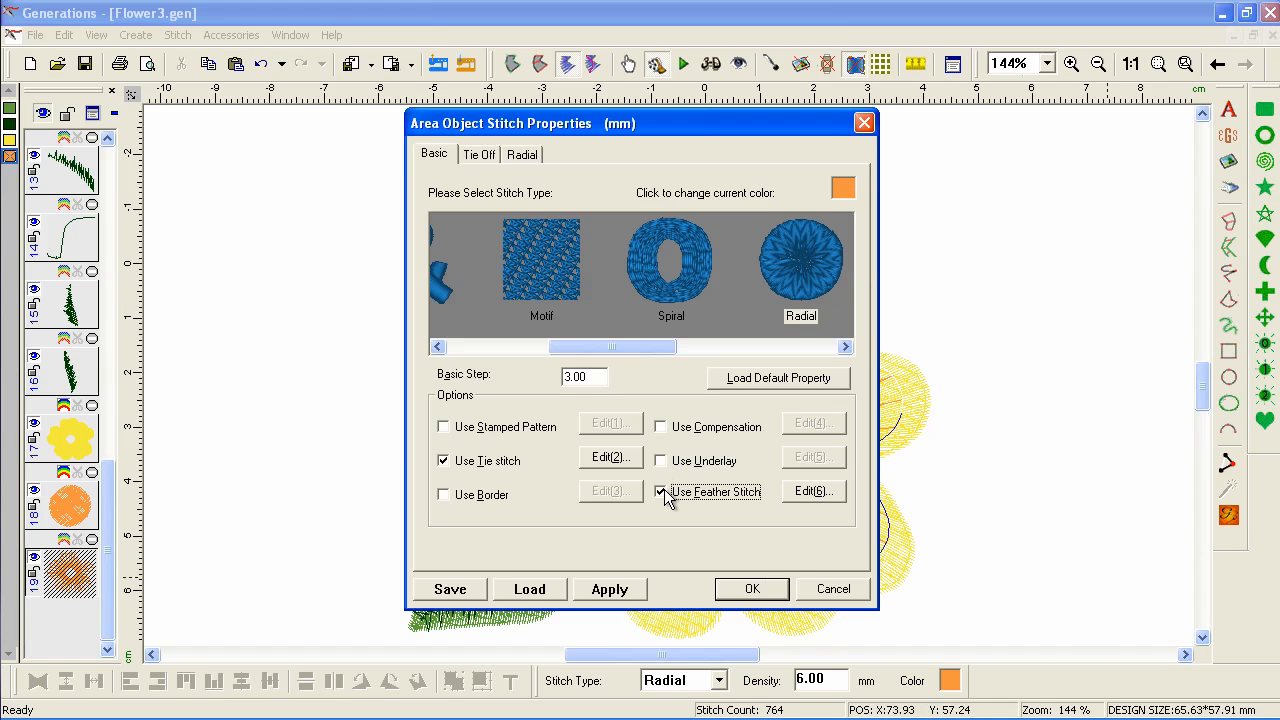
{"action": "left_click", "coordinate": [827, 493]}
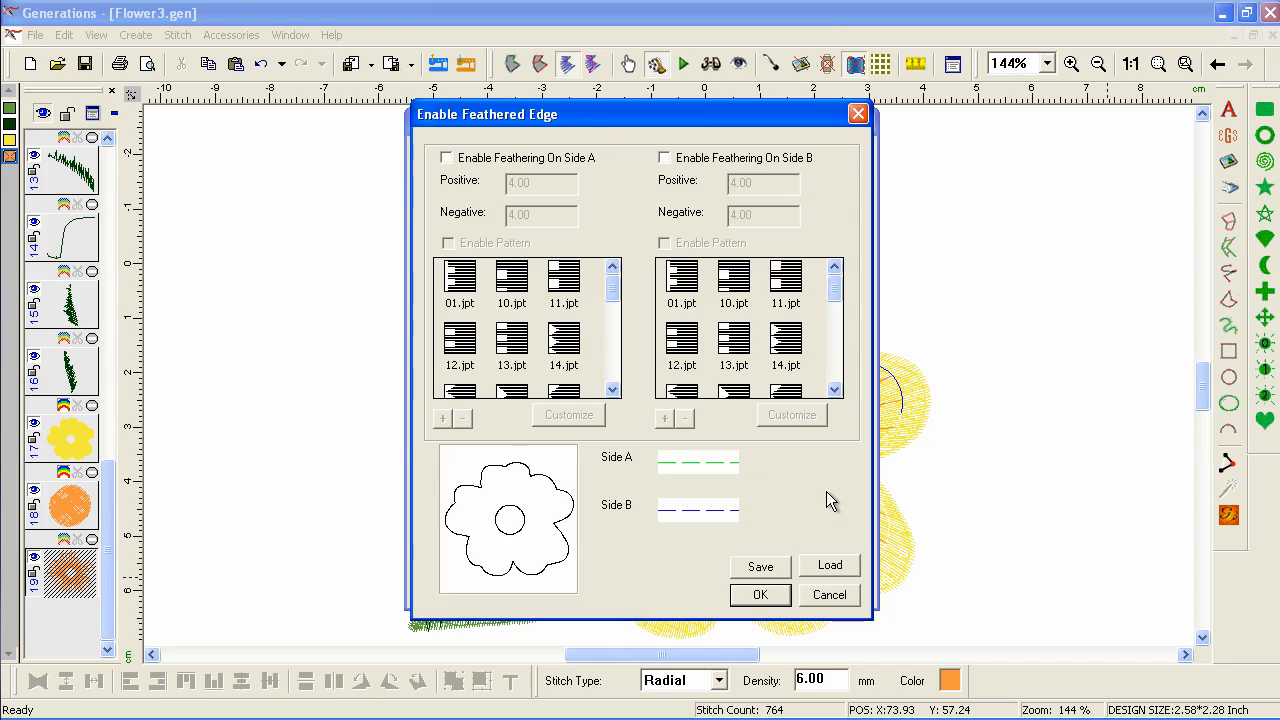
{"action": "left_click", "coordinate": [447, 158]}
{"action": "left_click_drag", "start_coordinate": [545, 183], "coordinate": [449, 189]}
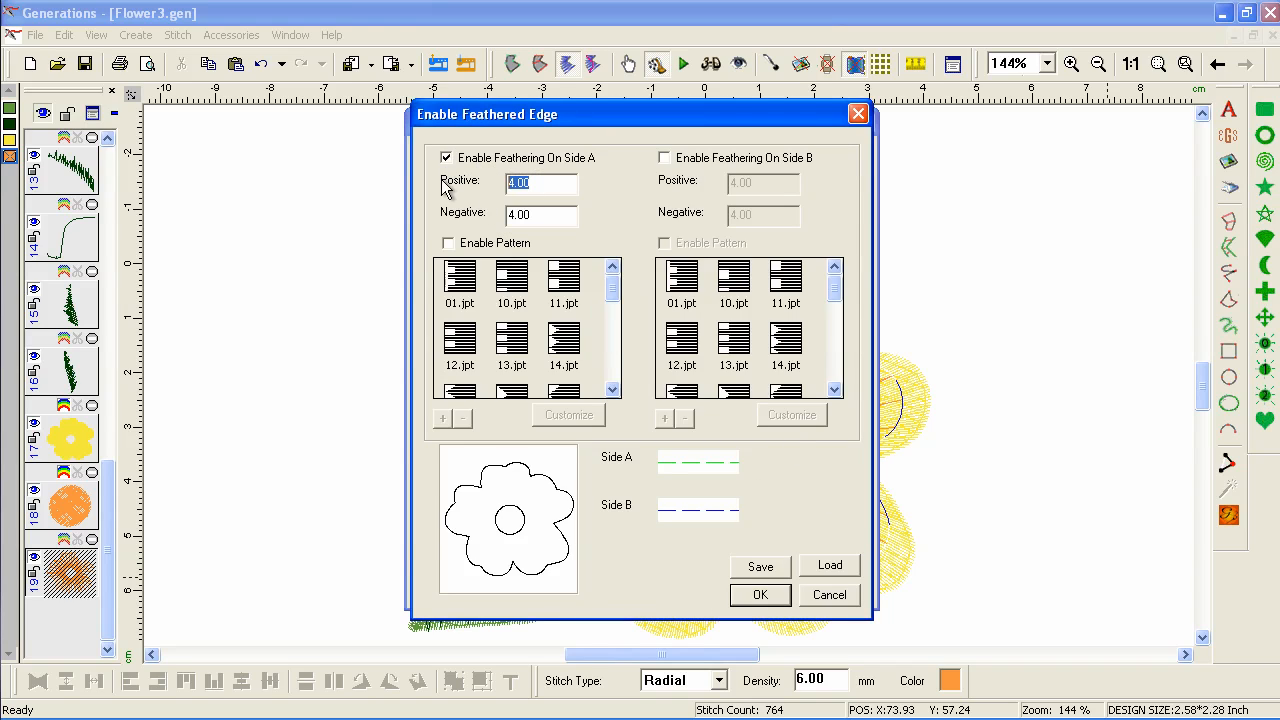
{"action": "type", "text": "0"}
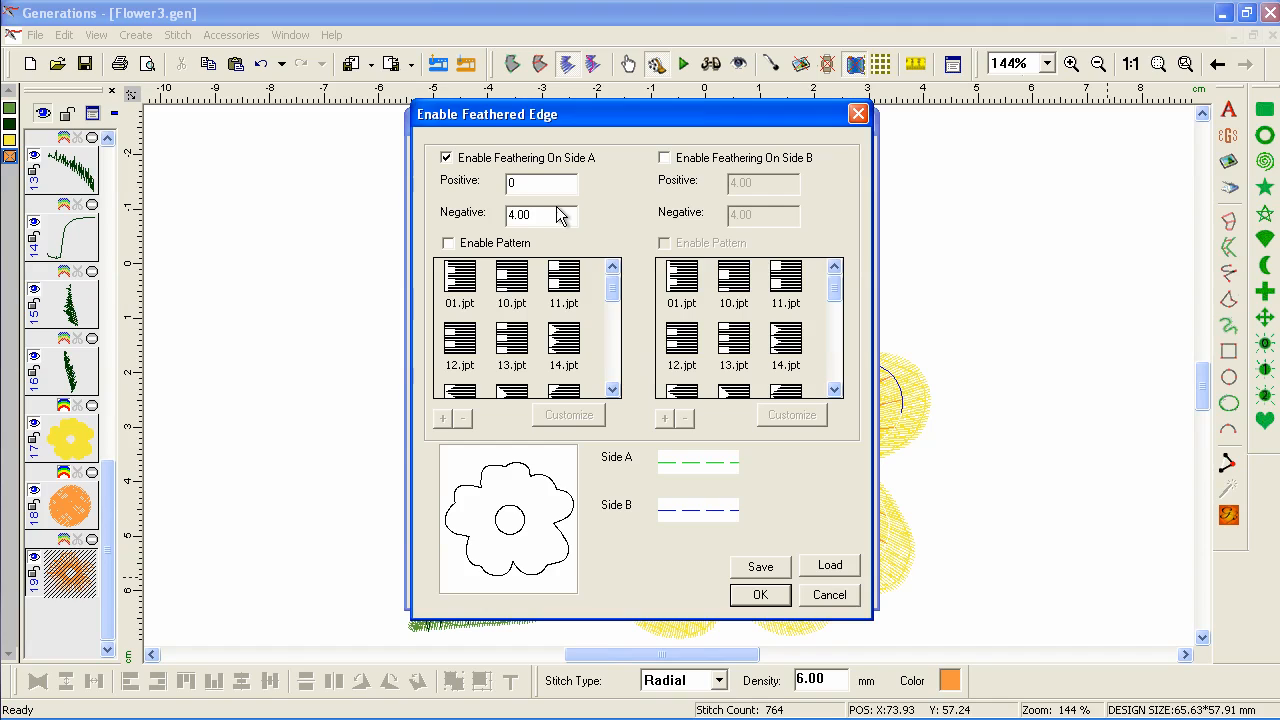
{"action": "left_click_drag", "start_coordinate": [554, 213], "coordinate": [484, 212]}
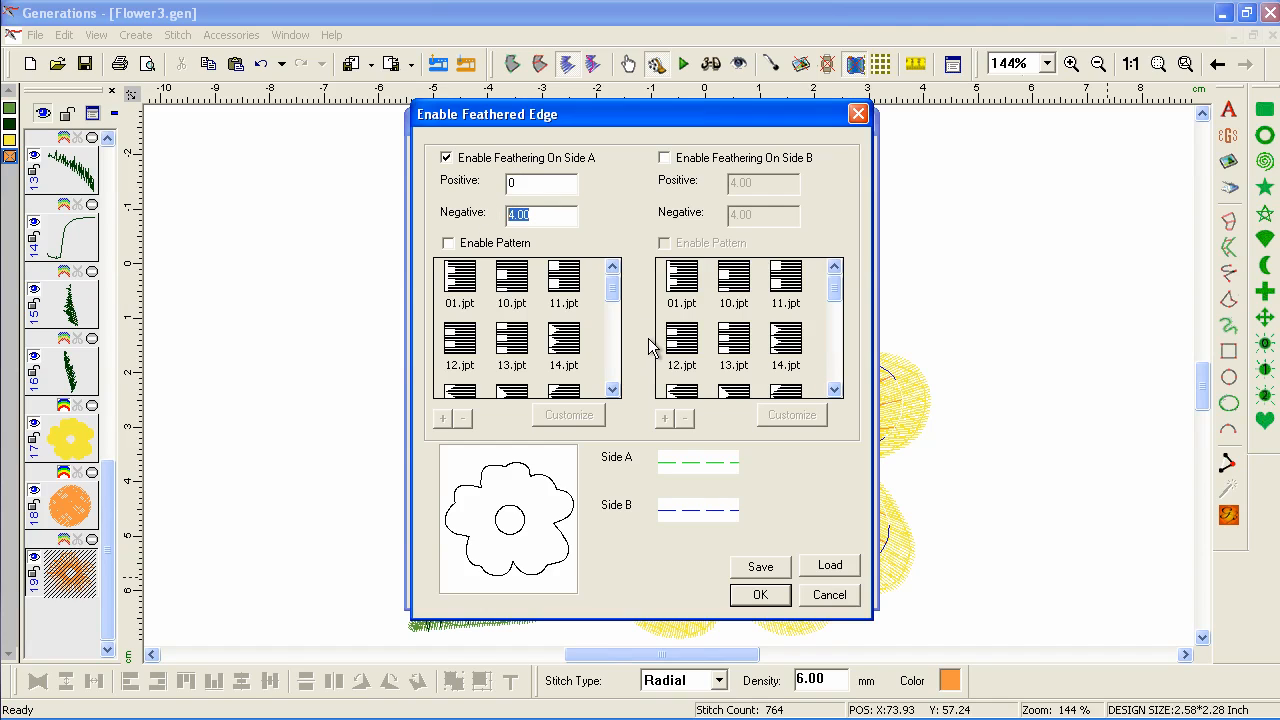
{"action": "type", "text": "8"}
{"action": "left_click", "coordinate": [760, 596]}
{"action": "left_click_drag", "start_coordinate": [790, 124], "coordinate": [358, 120]}
{"action": "left_click", "coordinate": [188, 584]}
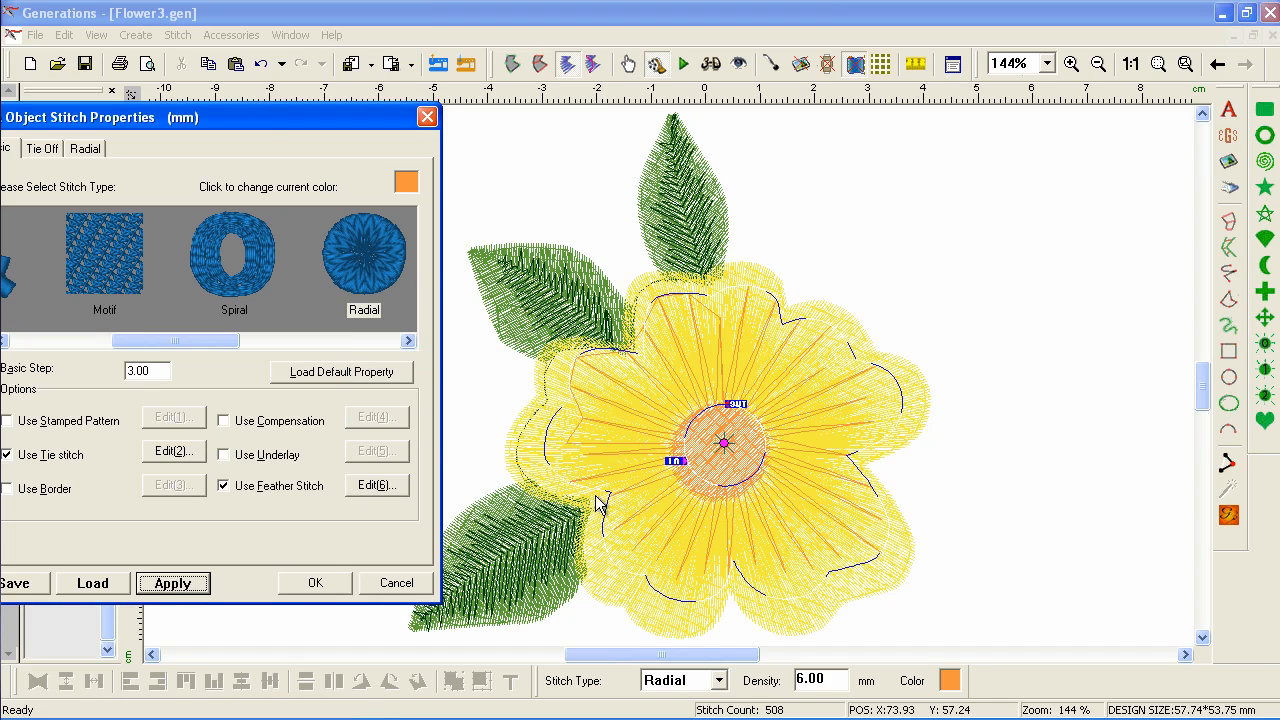
Step: Accept the stitch properties and hide every object except the orange petal copy by inverting its selection
{"action": "left_click", "coordinate": [330, 583]}
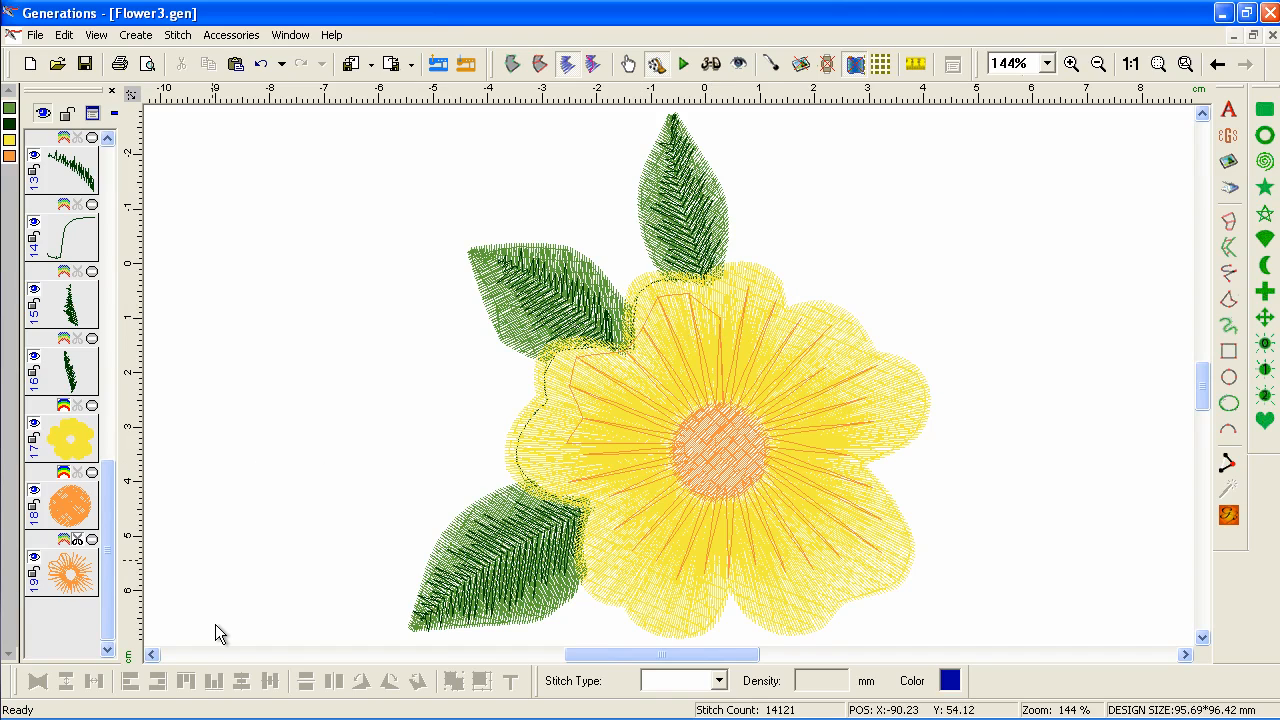
{"action": "left_click", "coordinate": [72, 588]}
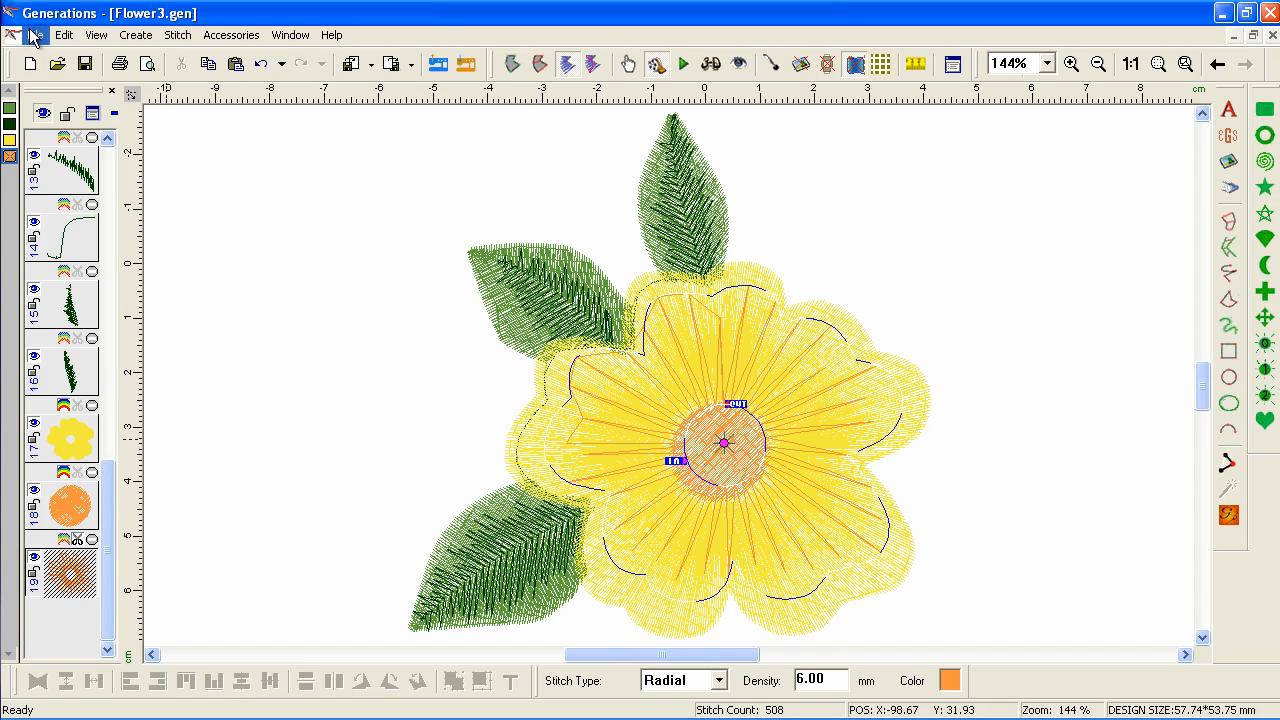
{"action": "left_click", "coordinate": [62, 35]}
{"action": "mouse_move", "coordinate": [116, 303]}
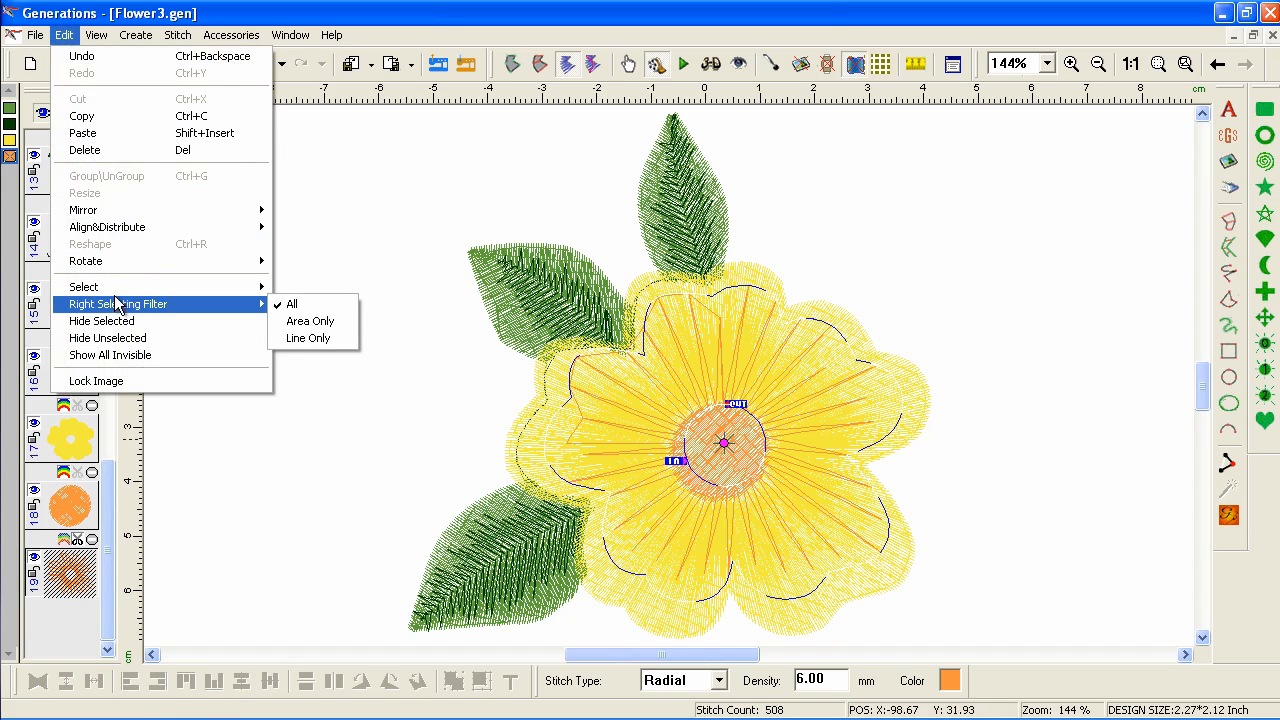
{"action": "left_click", "coordinate": [338, 355]}
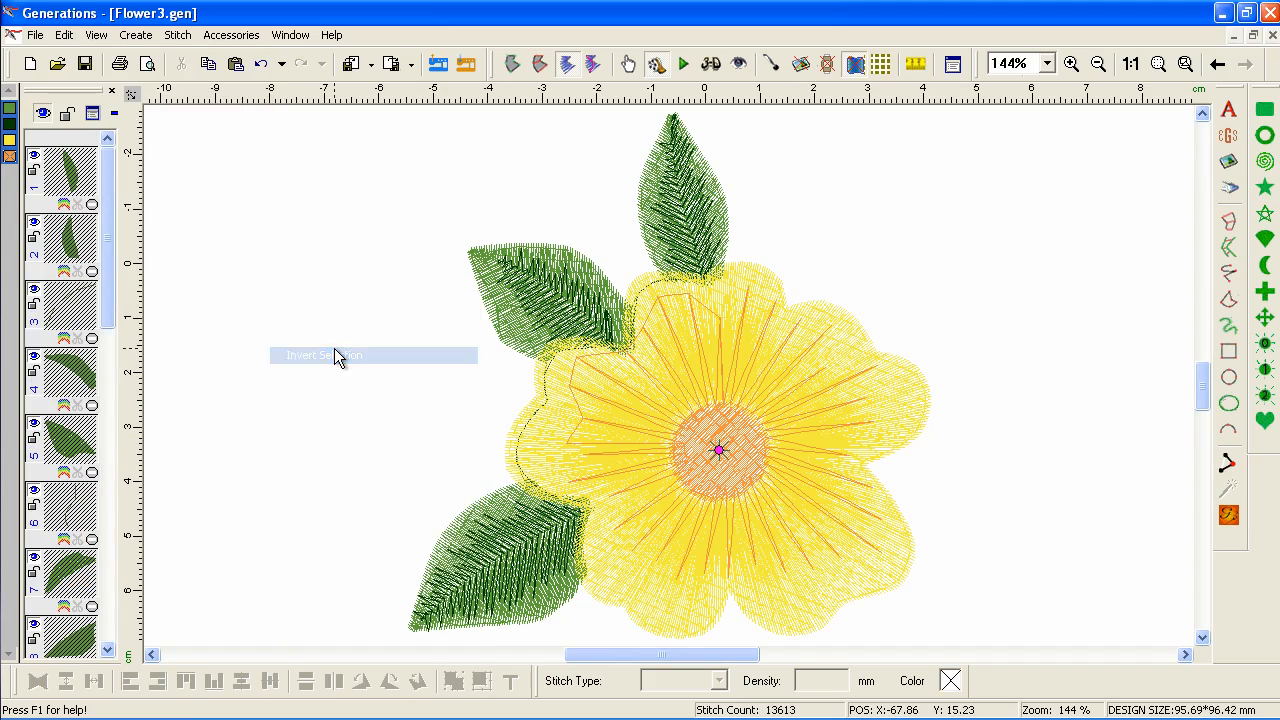
{"action": "left_click", "coordinate": [44, 114]}
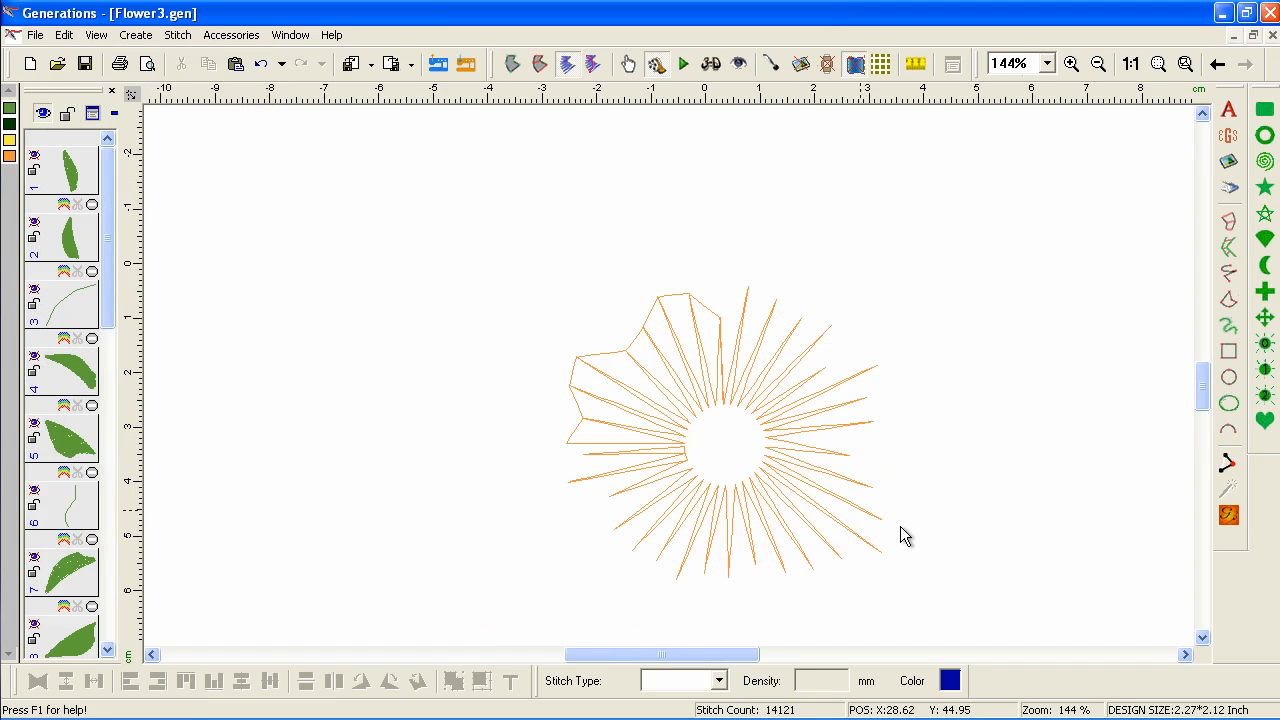
Step: Try placing the orange petals' entry point beside the exit point above the inner circle and regenerate the stitches
{"action": "left_click", "coordinate": [818, 432]}
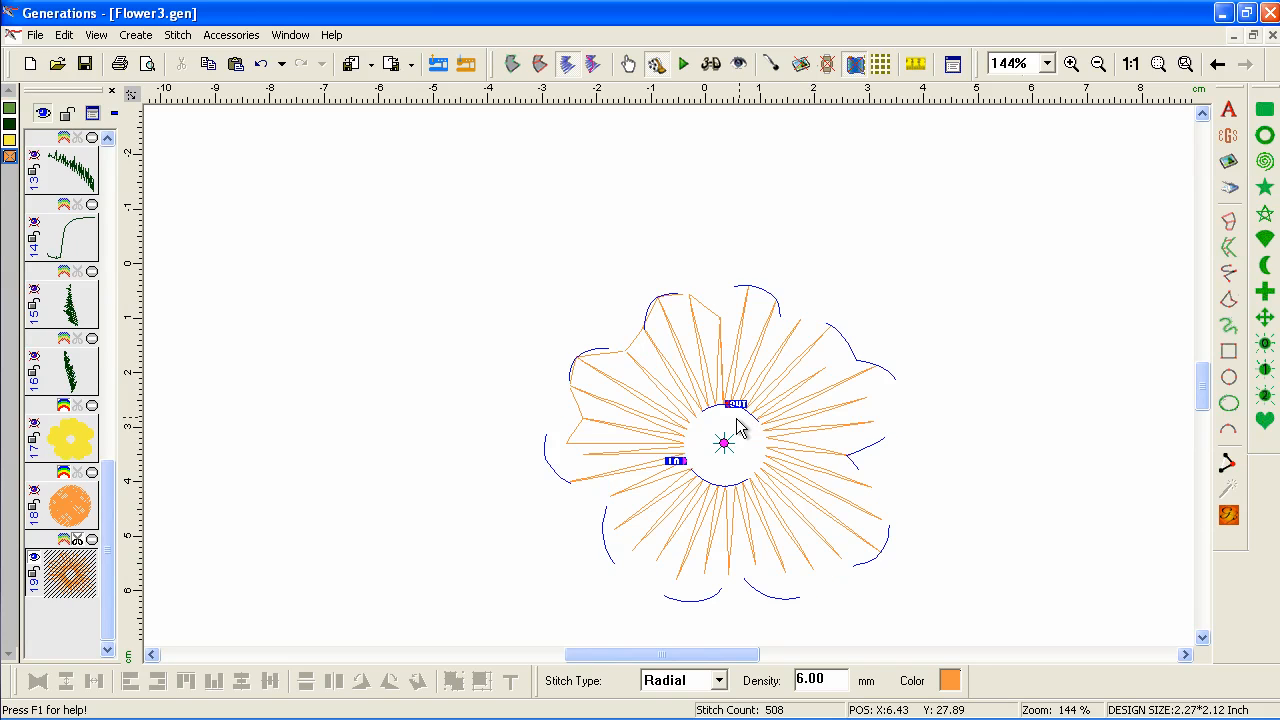
{"action": "left_click_drag", "start_coordinate": [680, 460], "coordinate": [728, 404]}
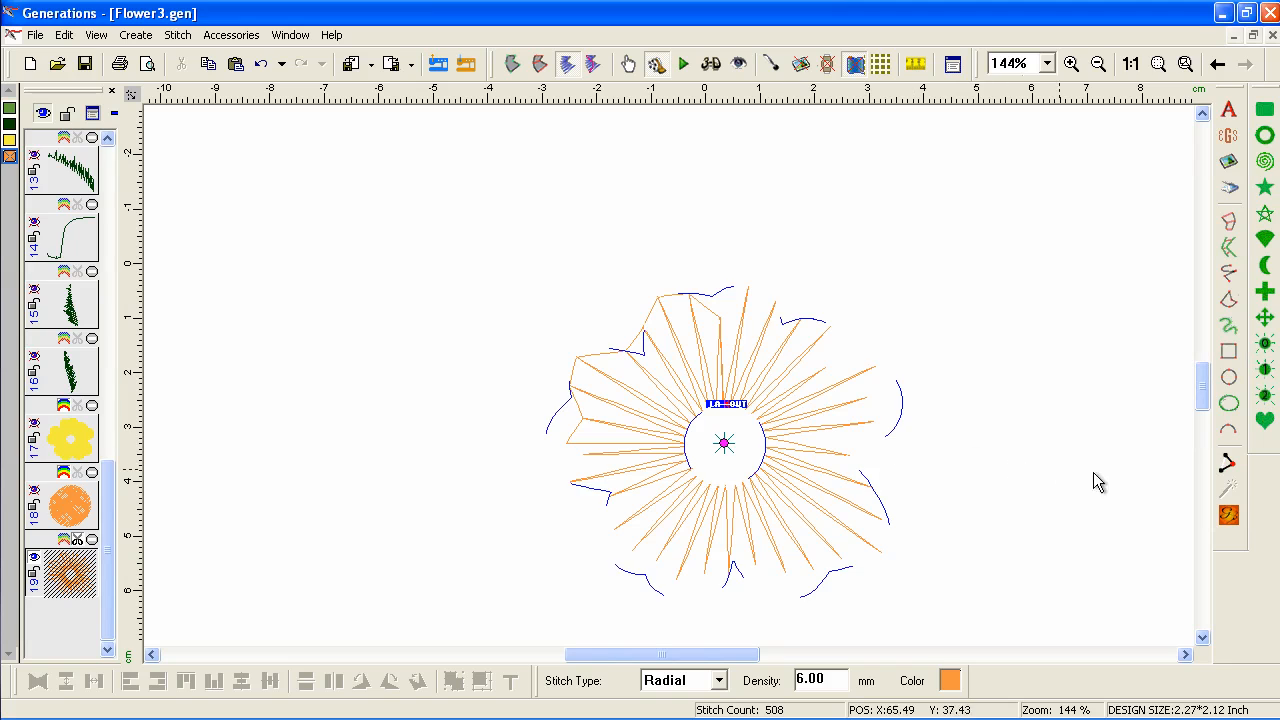
{"action": "left_click", "coordinate": [1226, 517]}
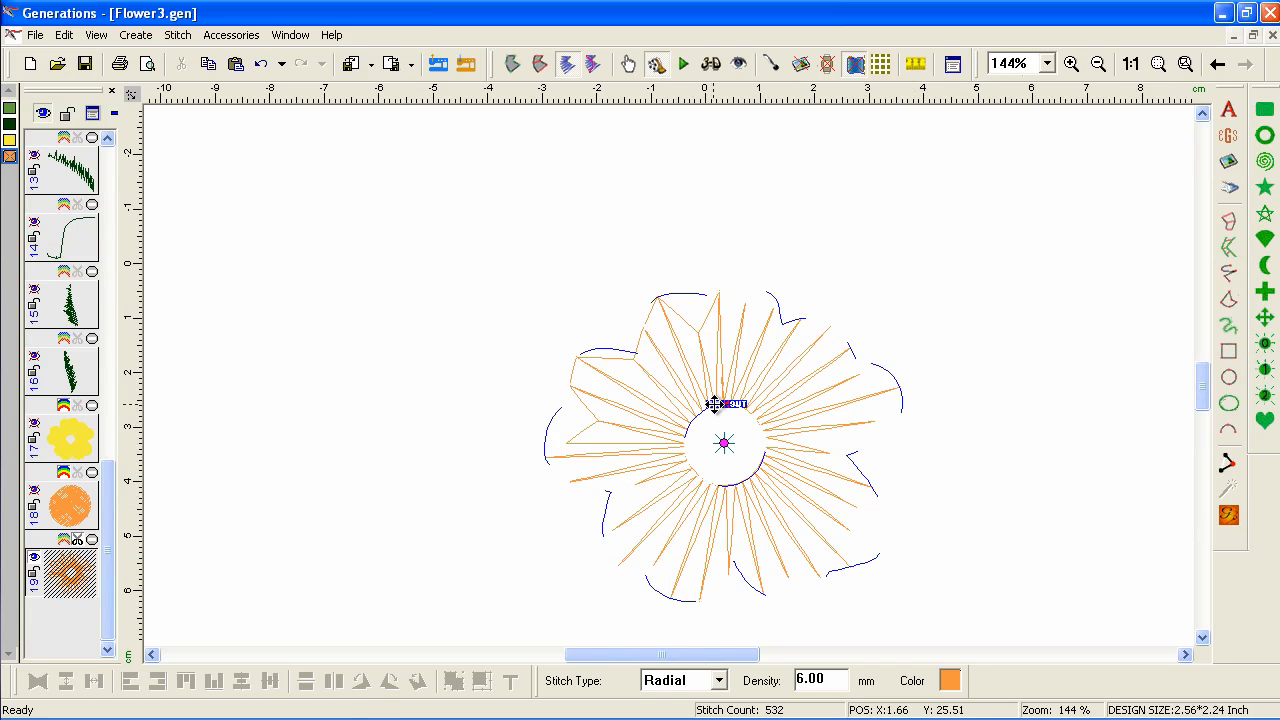
Step: Place the orange petals' entry and exit points side by side on the inner circle's left edge and regenerate the stitches
{"action": "left_click_drag", "start_coordinate": [716, 404], "coordinate": [686, 457]}
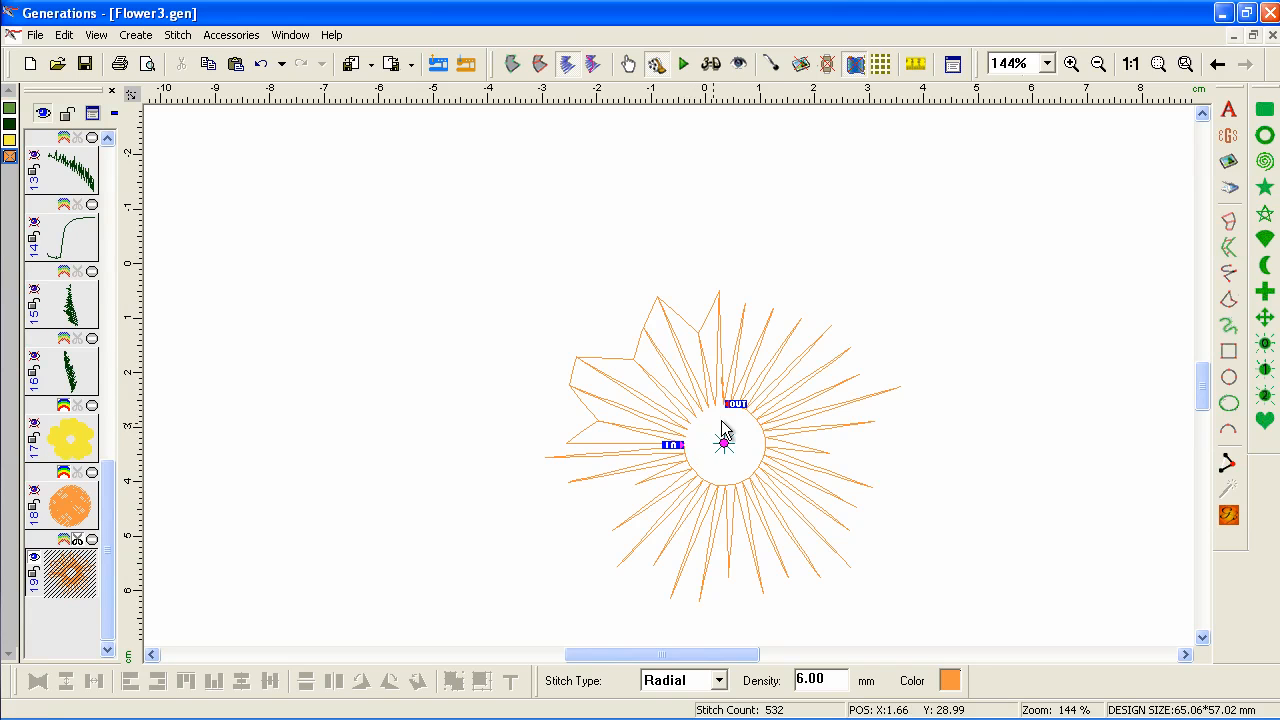
{"action": "left_click_drag", "start_coordinate": [731, 406], "coordinate": [689, 451]}
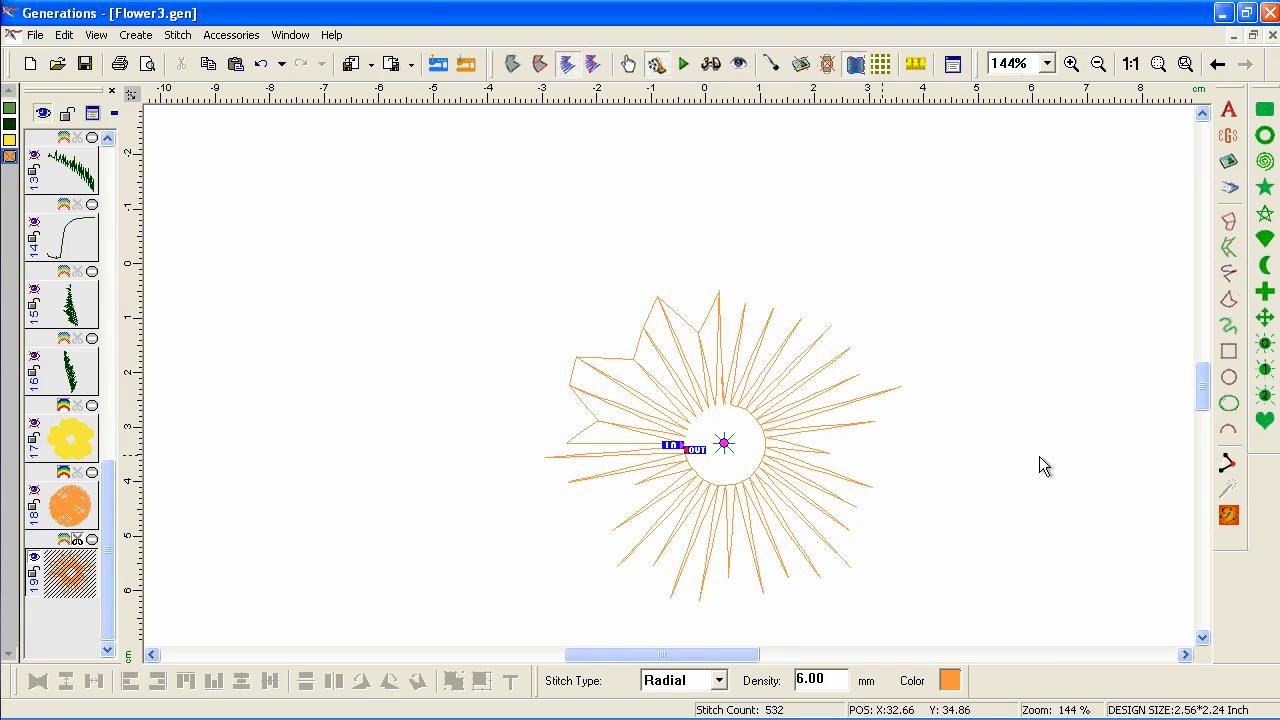
{"action": "left_click", "coordinate": [1228, 516]}
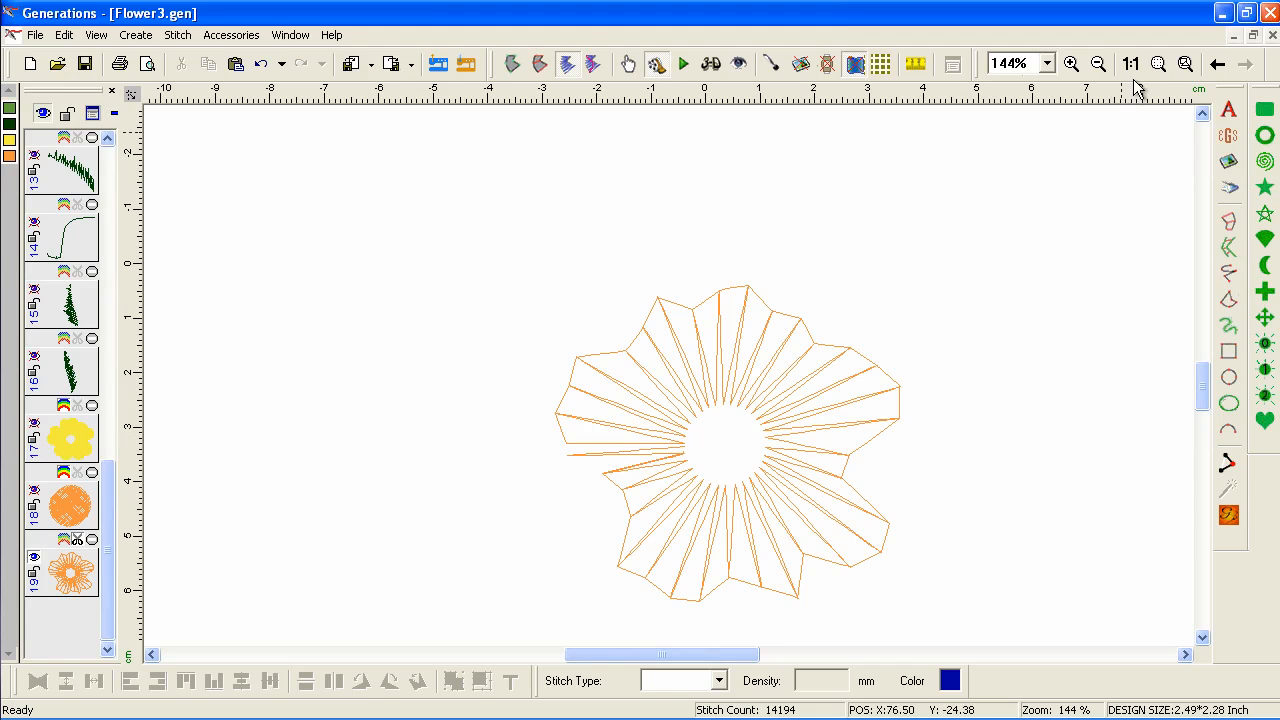
Step: Keep the orange petals' entry point on the inner circle's left edge, move the exit point to the outer left petal edge and regenerate the stitches
{"action": "left_click", "coordinate": [1072, 64]}
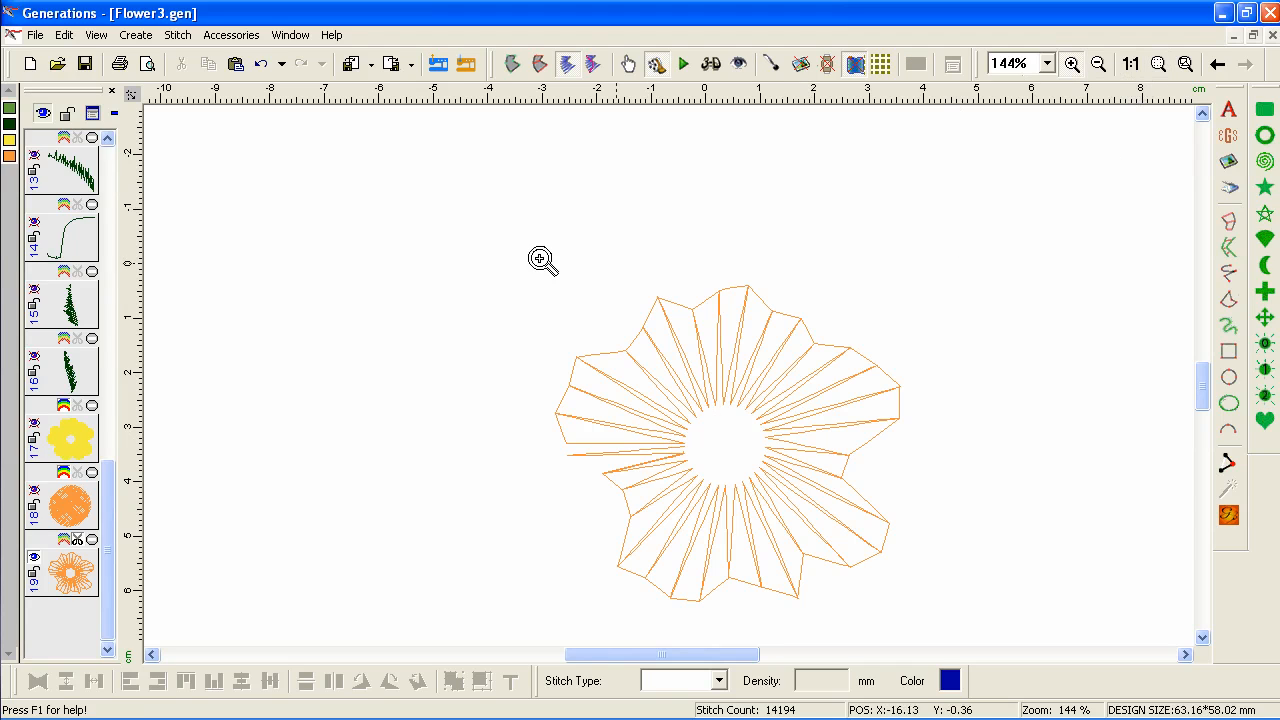
{"action": "left_click_drag", "start_coordinate": [533, 255], "coordinate": [953, 624]}
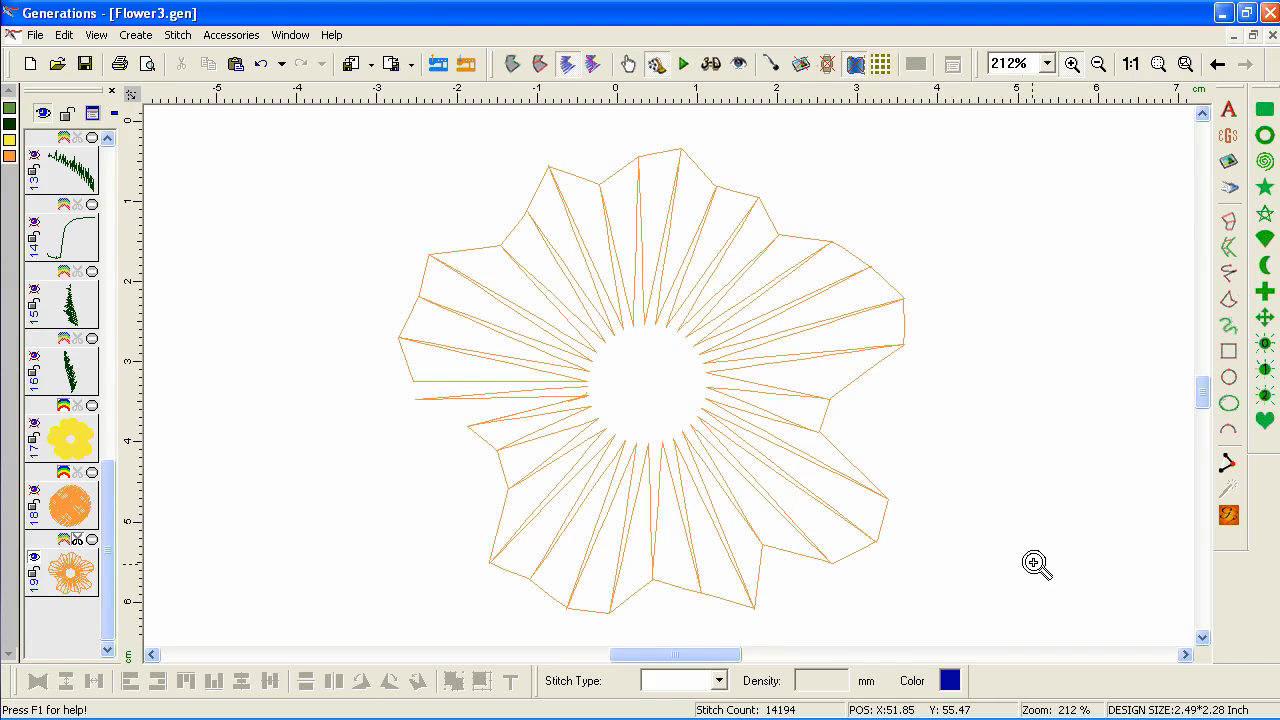
{"action": "left_click", "coordinate": [518, 400]}
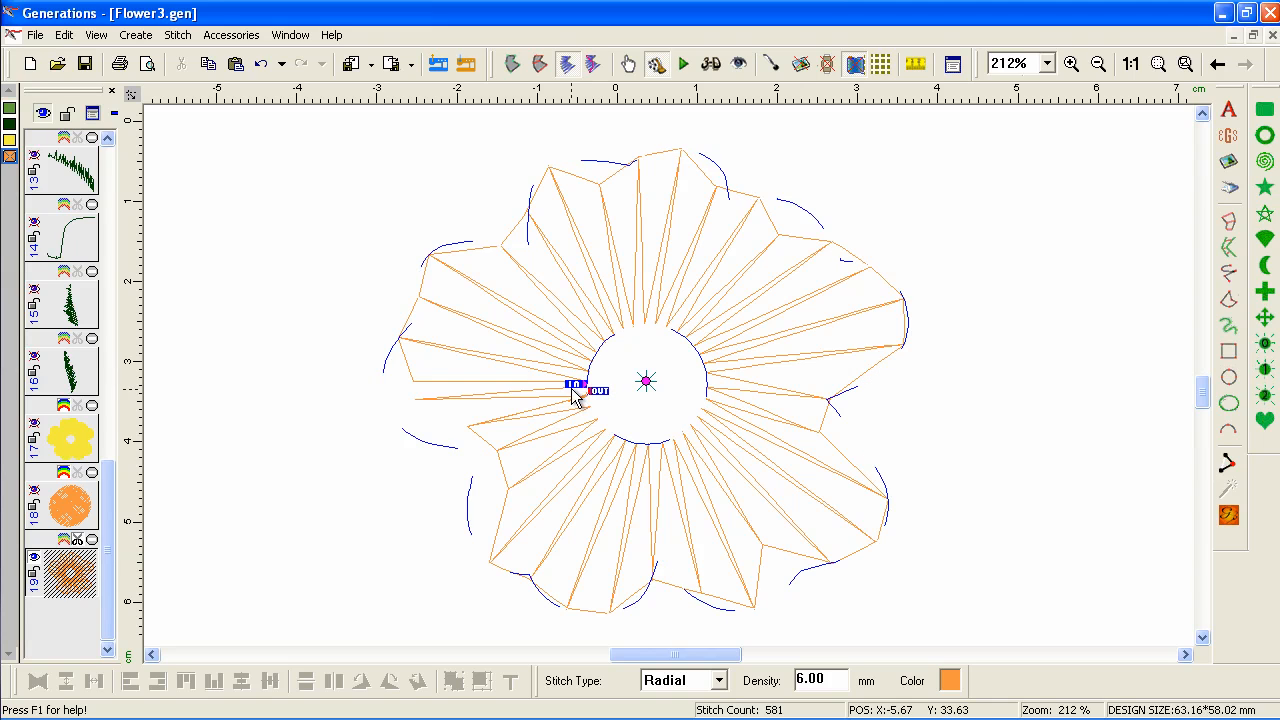
{"action": "mouse_move", "coordinate": [577, 392]}
{"action": "left_mouse_down"}
{"action": "mouse_move", "coordinate": [588, 400]}
{"action": "mouse_move", "coordinate": [594, 388]}
{"action": "left_mouse_up"}
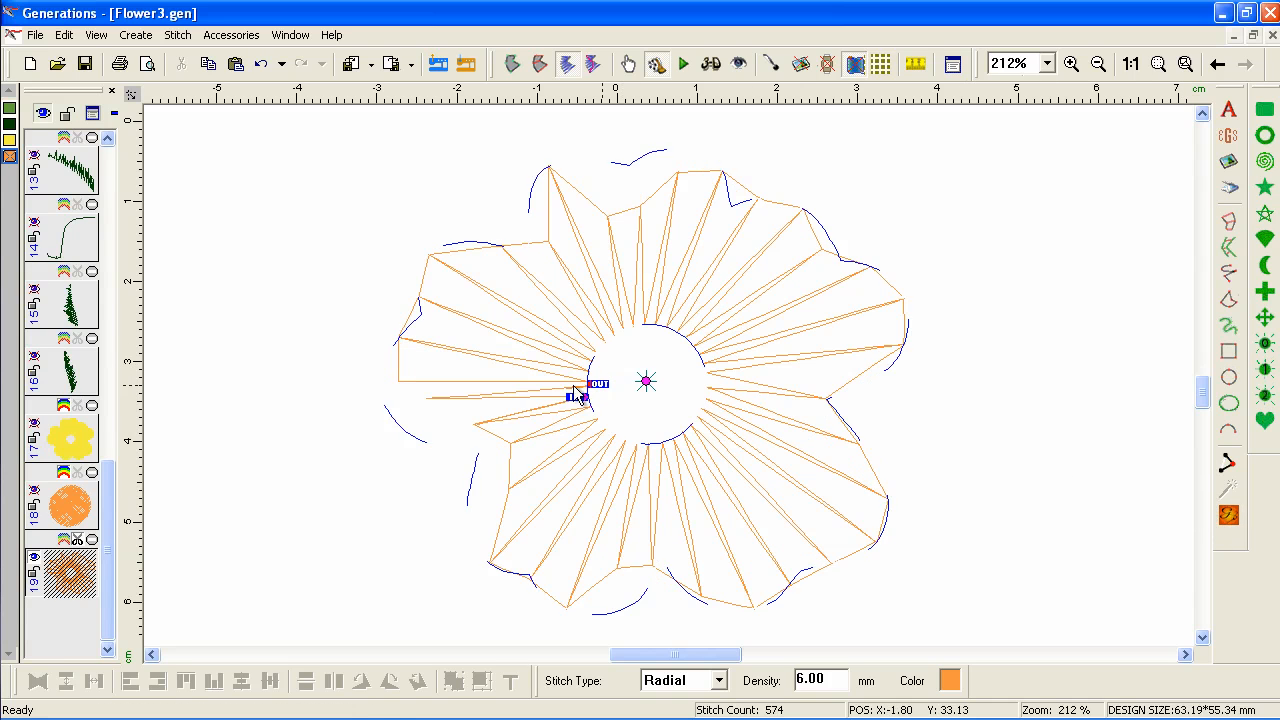
{"action": "left_click_drag", "start_coordinate": [574, 386], "coordinate": [395, 381]}
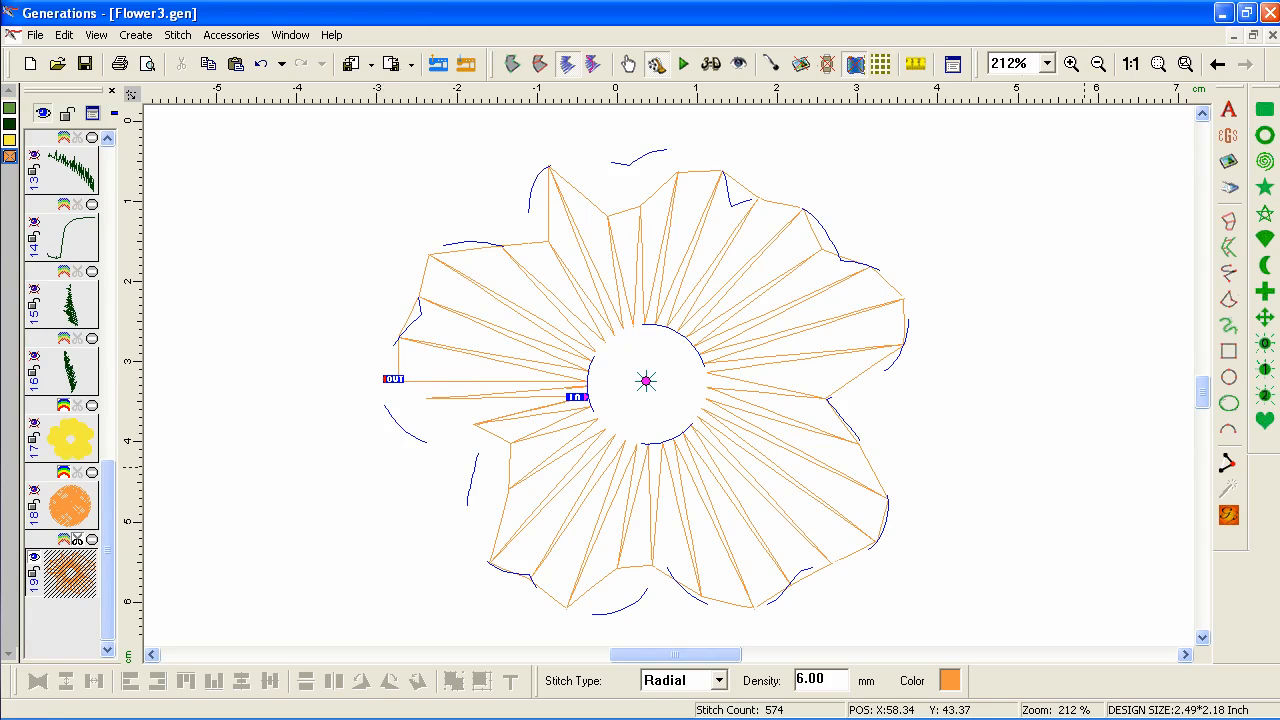
{"action": "left_click", "coordinate": [1229, 514]}
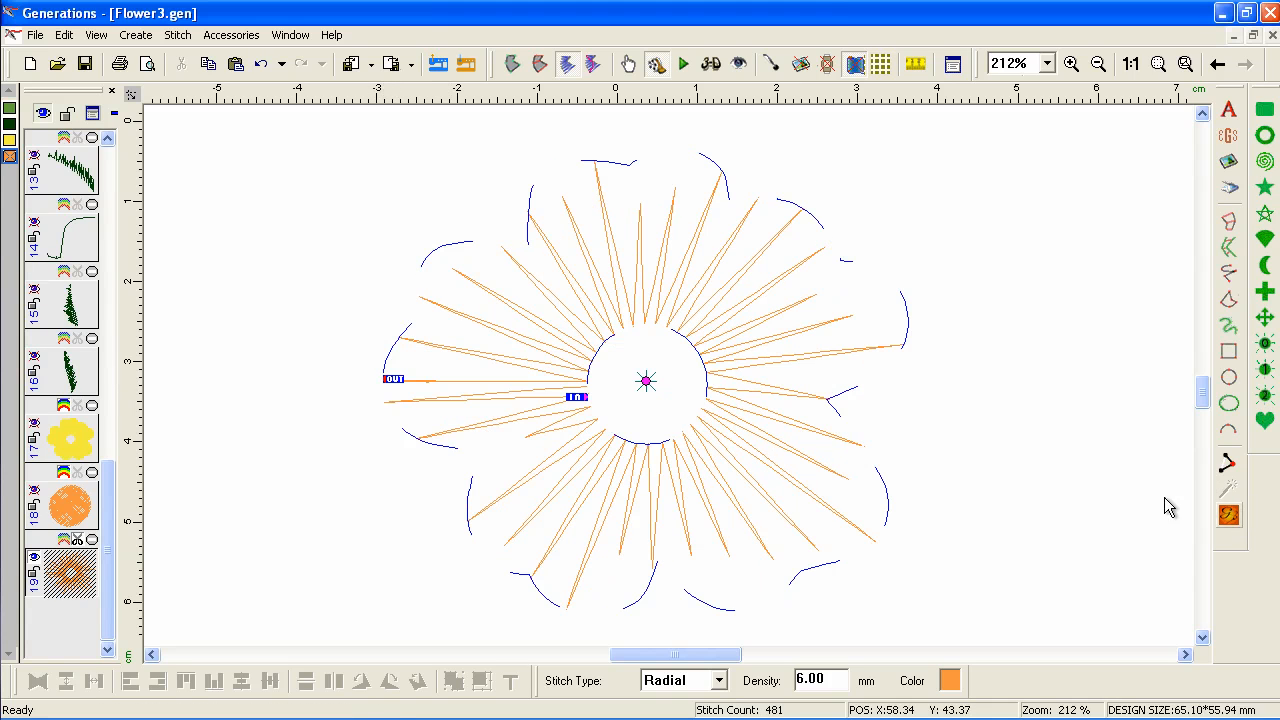
{"action": "left_click", "coordinate": [1065, 377]}
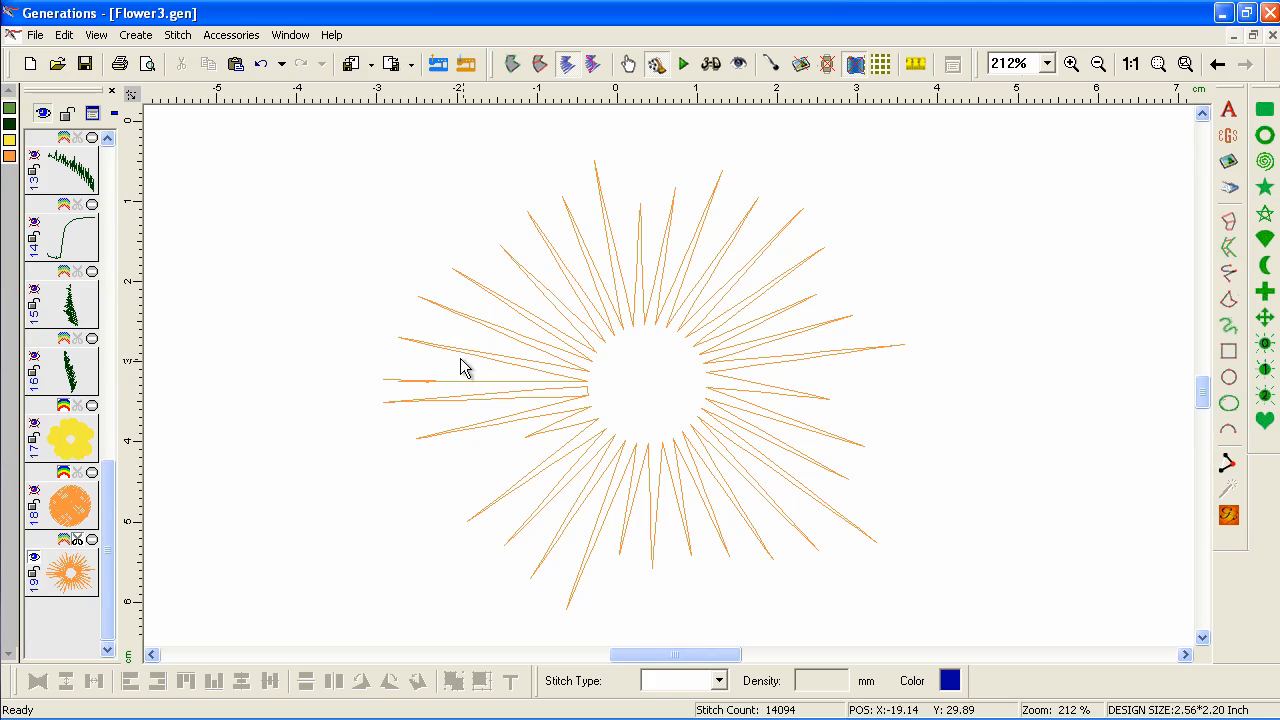
{"action": "left_click", "coordinate": [529, 414]}
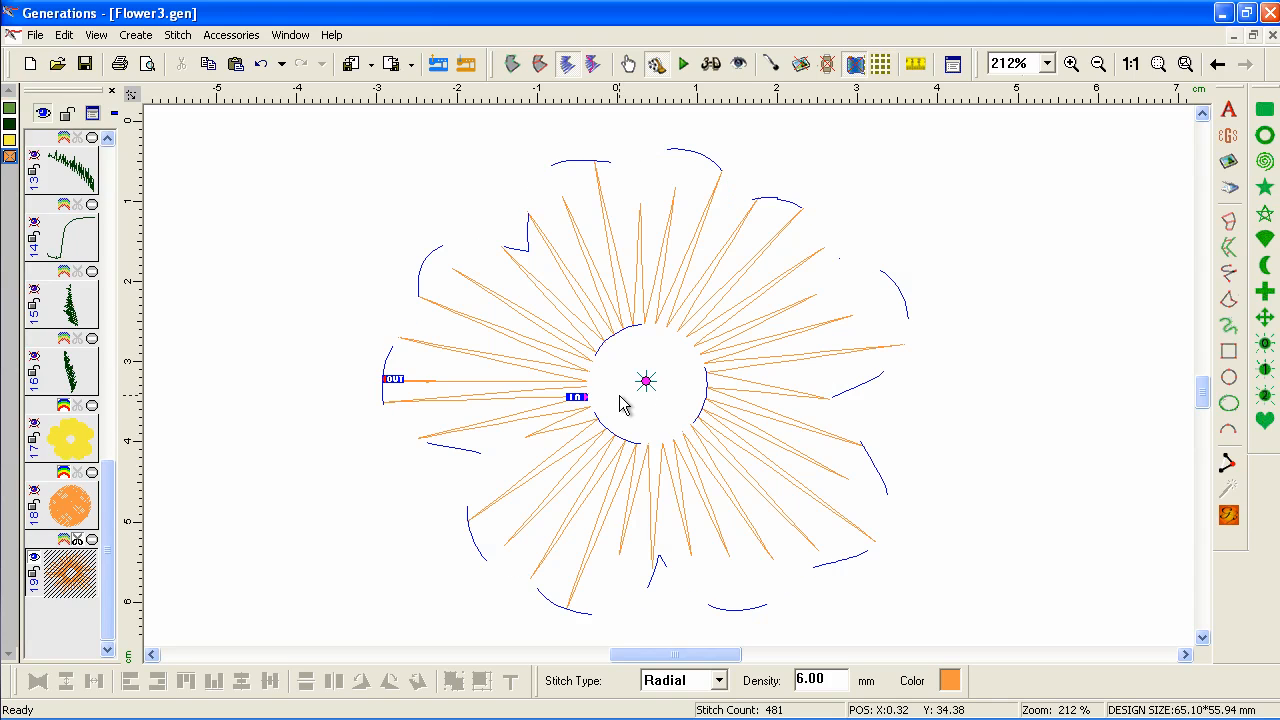
{"action": "left_click", "coordinate": [963, 400]}
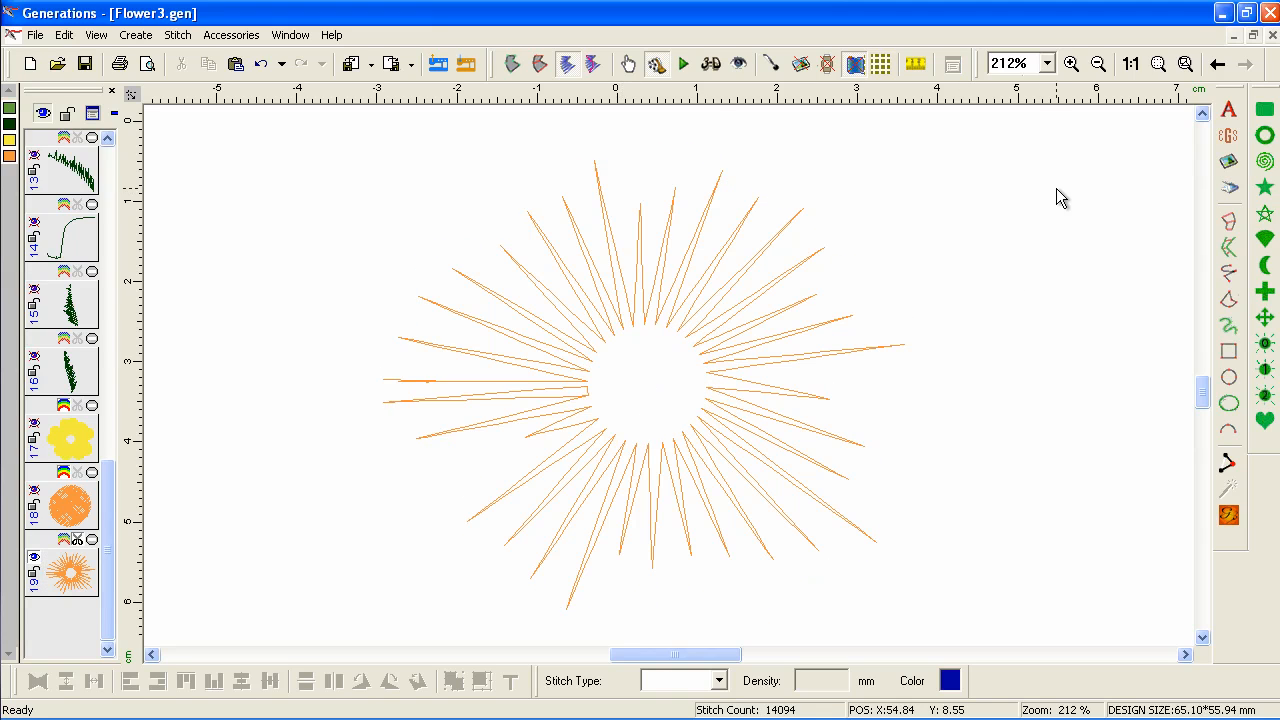
Step: Make all hidden objects visible again and fit the whole flower design in view
{"action": "left_click", "coordinate": [115, 115]}
{"action": "left_click", "coordinate": [170, 123]}
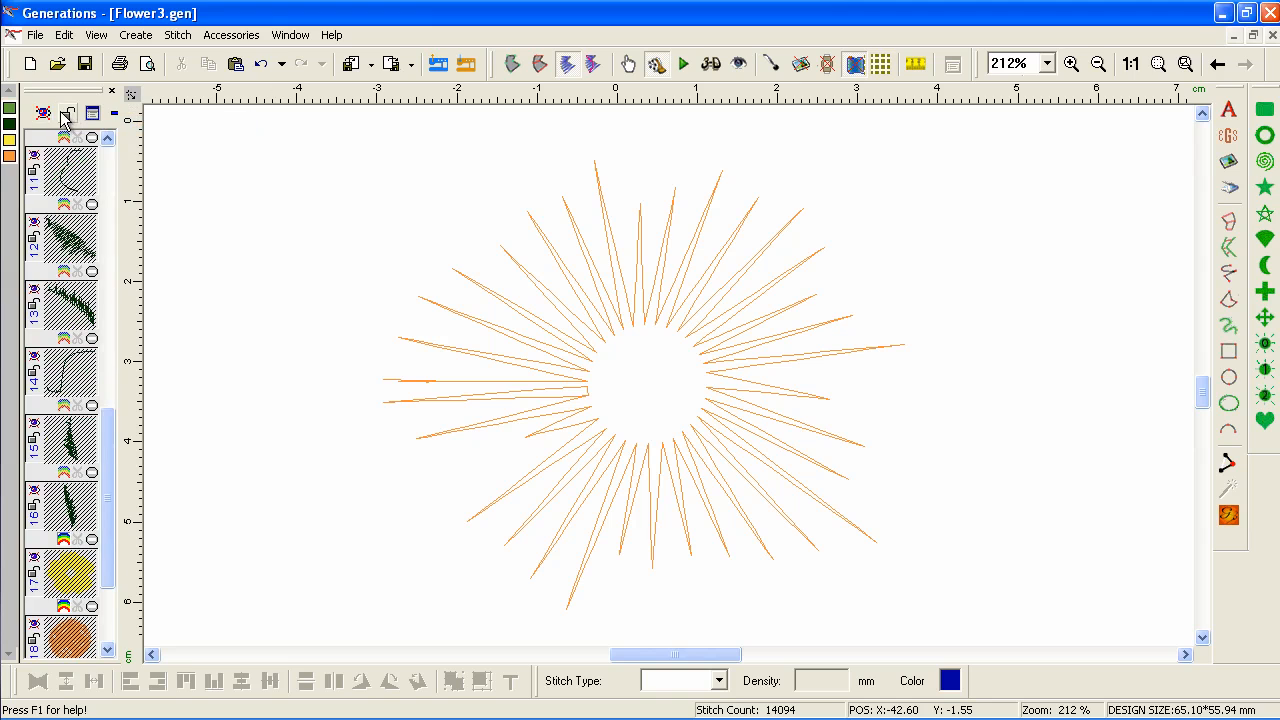
{"action": "left_click", "coordinate": [44, 113]}
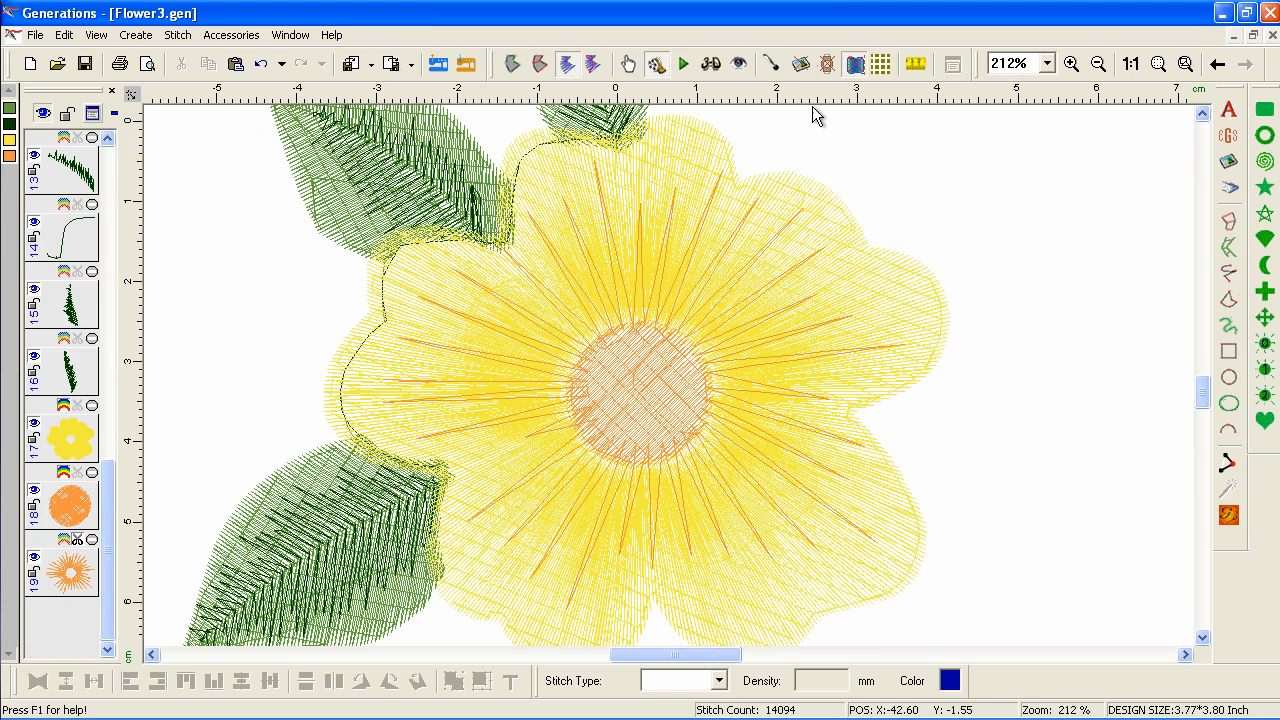
{"action": "left_click", "coordinate": [1159, 66]}
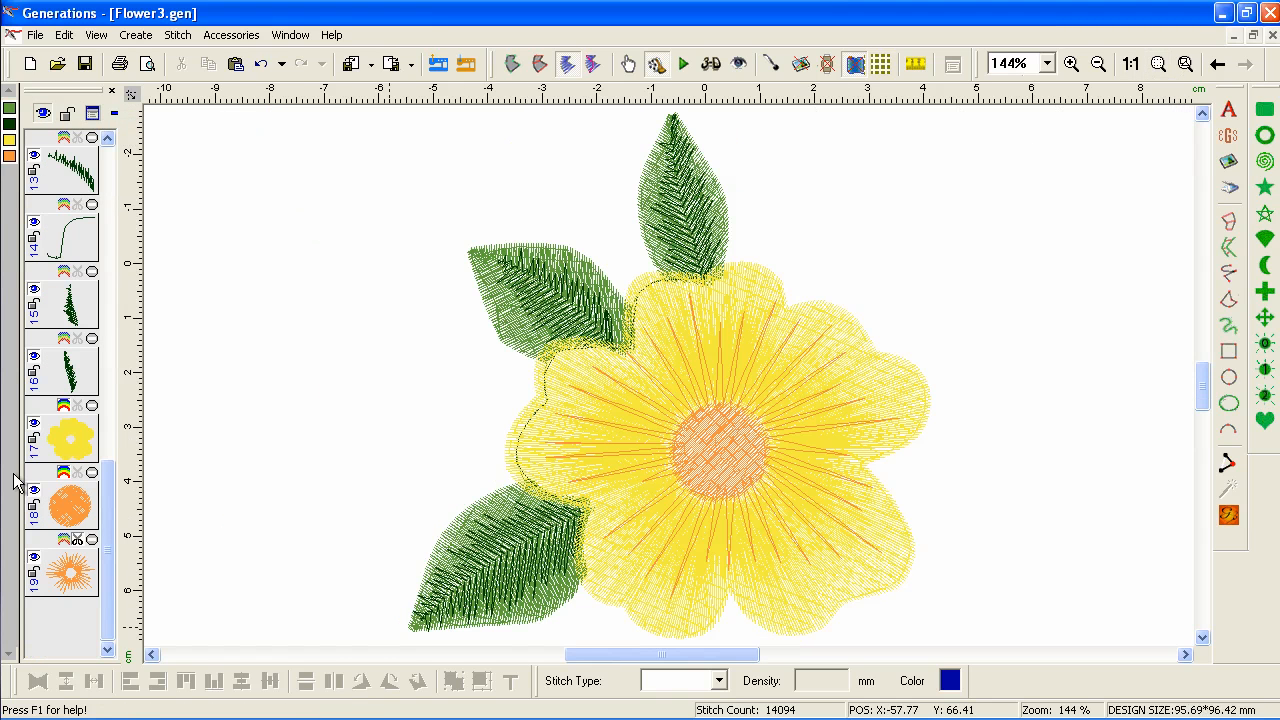
Step: Put the orange petal copy before the flower centre in the stitch order and shift it so it surrounds the centre circle evenly
{"action": "left_click", "coordinate": [70, 576]}
{"action": "left_click_drag", "start_coordinate": [70, 576], "coordinate": [74, 505]}
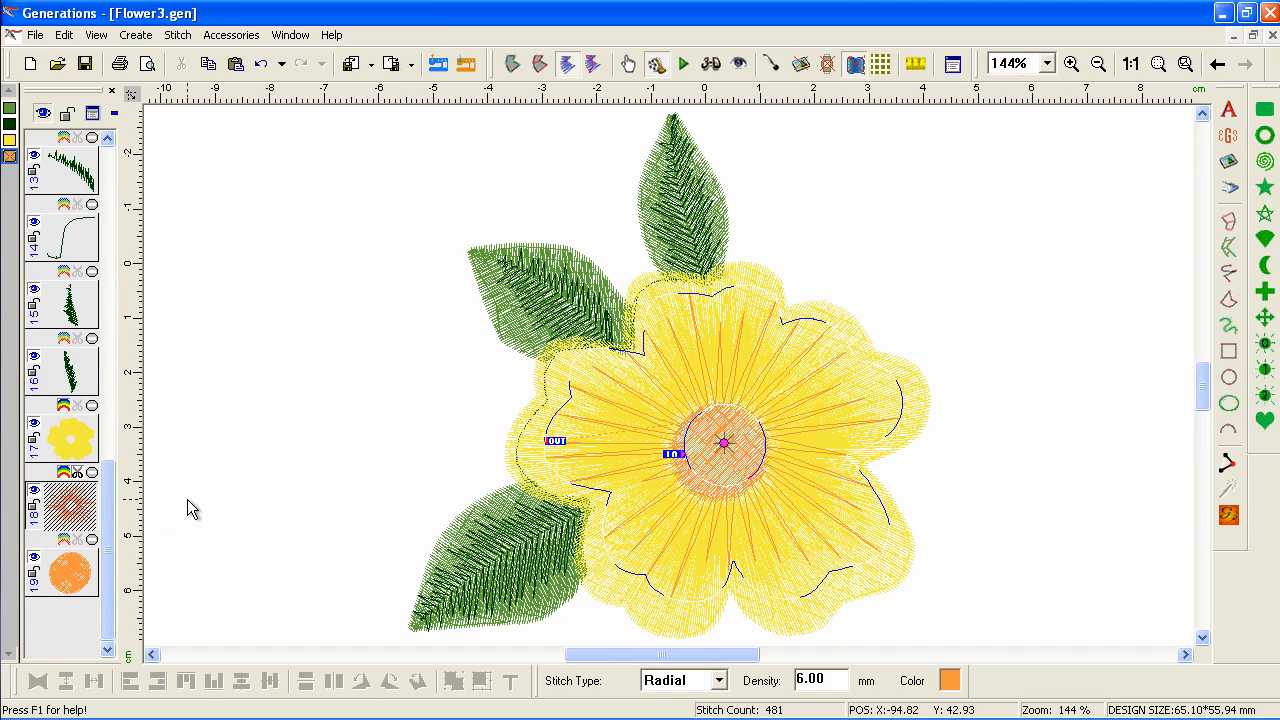
{"action": "left_click", "coordinate": [807, 511]}
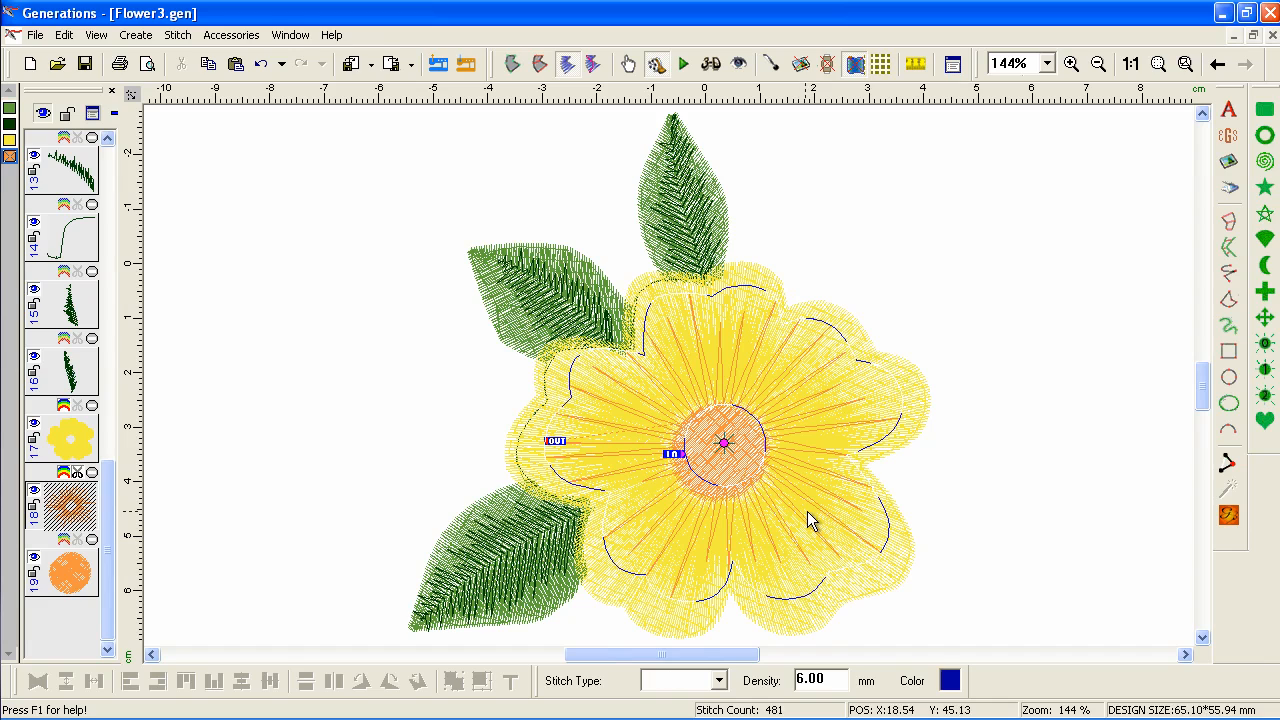
{"action": "left_click", "coordinate": [807, 510]}
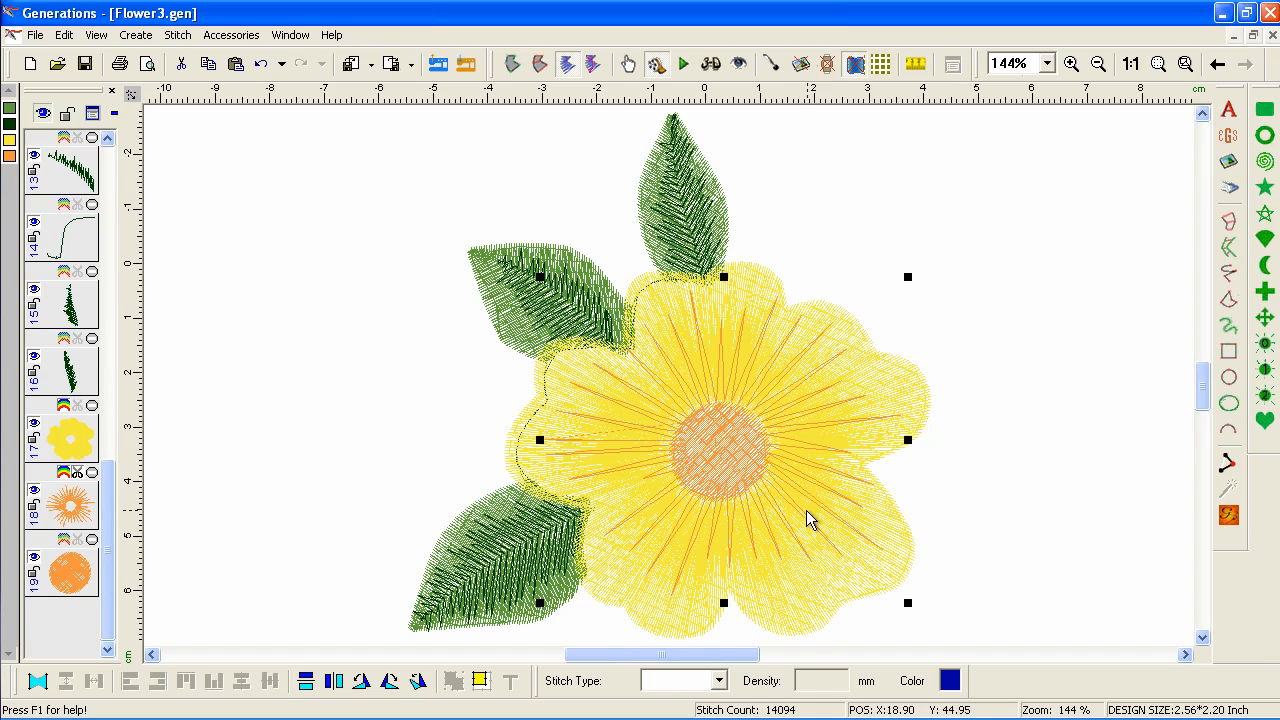
{"action": "left_click", "coordinate": [805, 511]}
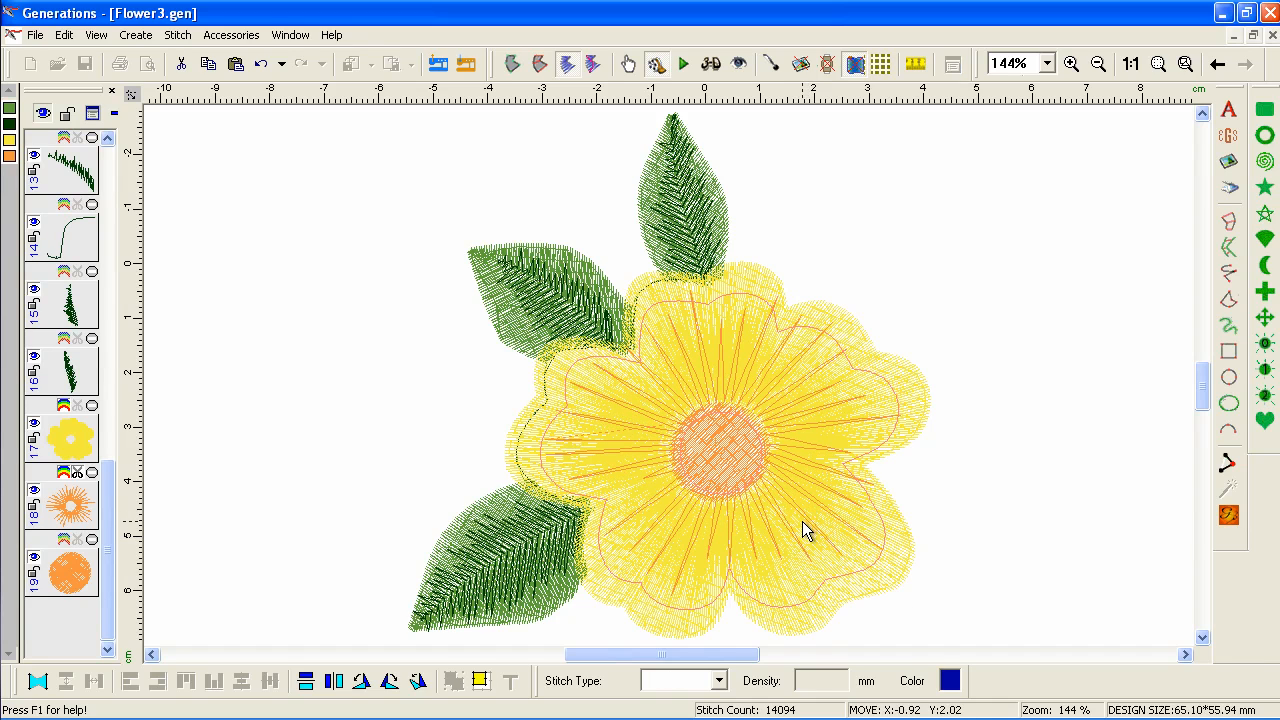
{"action": "left_click", "coordinate": [831, 519]}
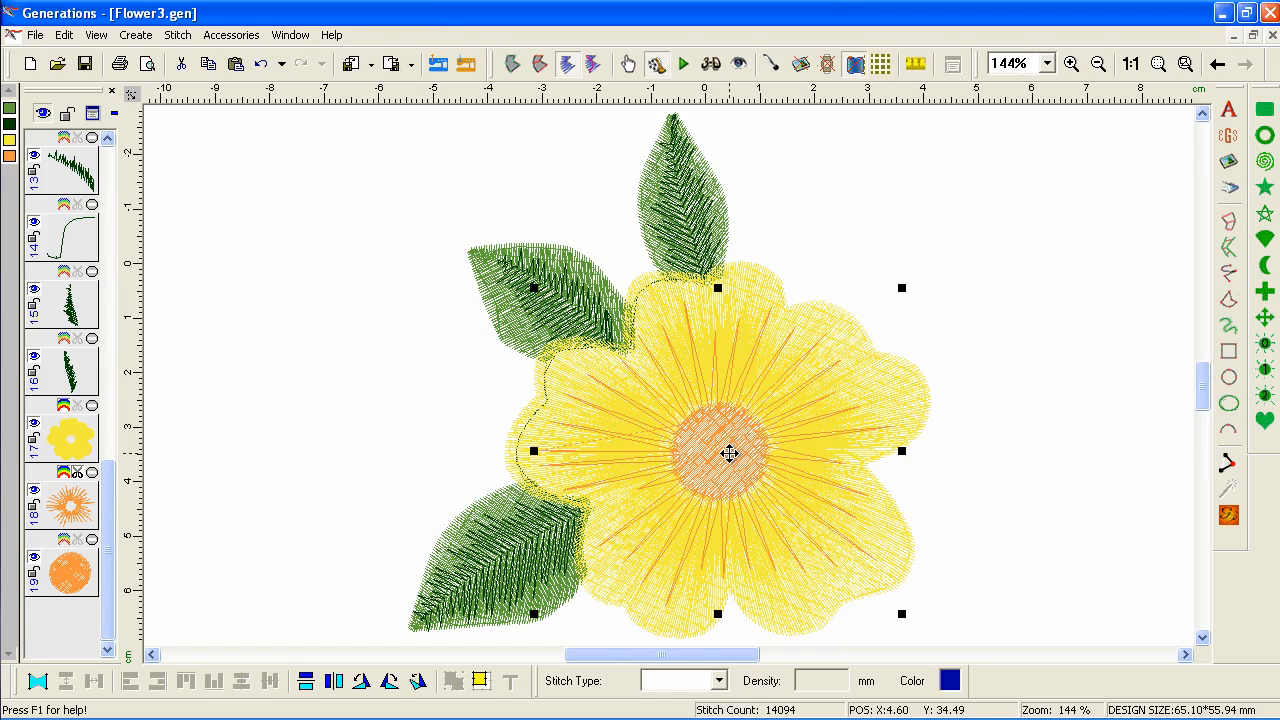
Step: Turn on the realistic stitch preview and apply the complex fill pattern directly below 4pair to the flower's orange centre
{"action": "left_click", "coordinate": [57, 580]}
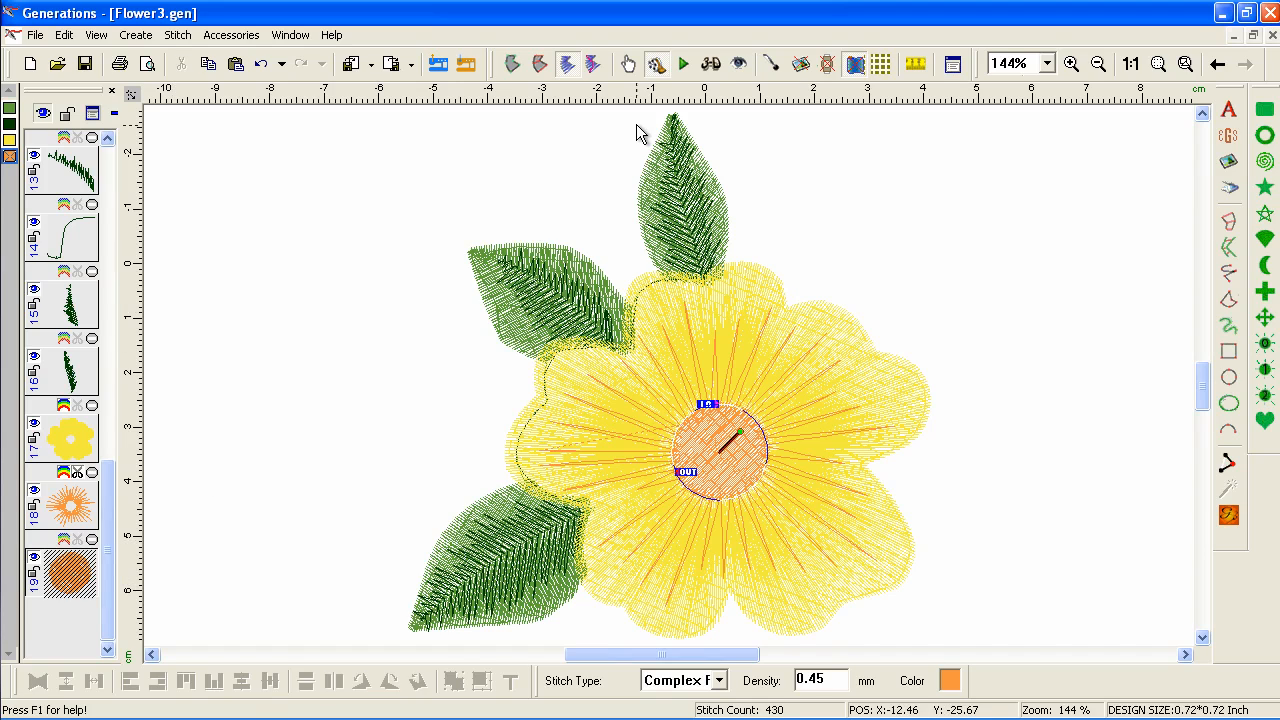
{"action": "left_click", "coordinate": [713, 65]}
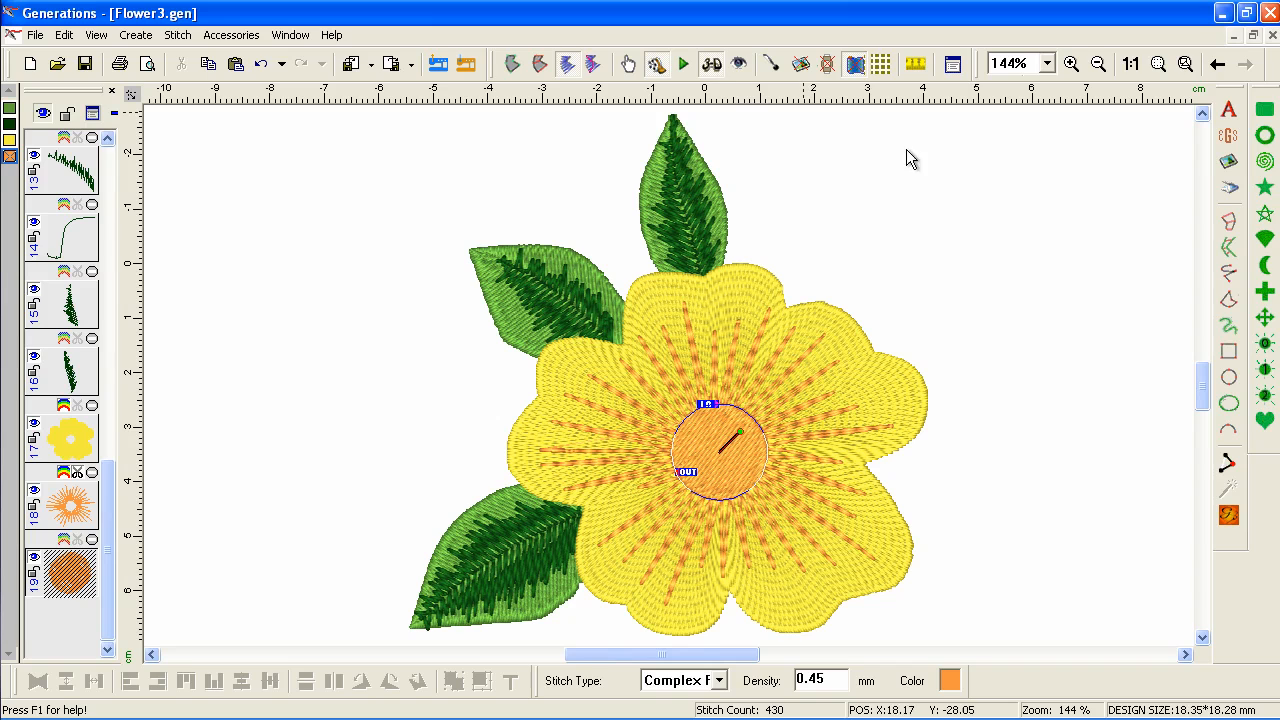
{"action": "key", "text": "Return"}
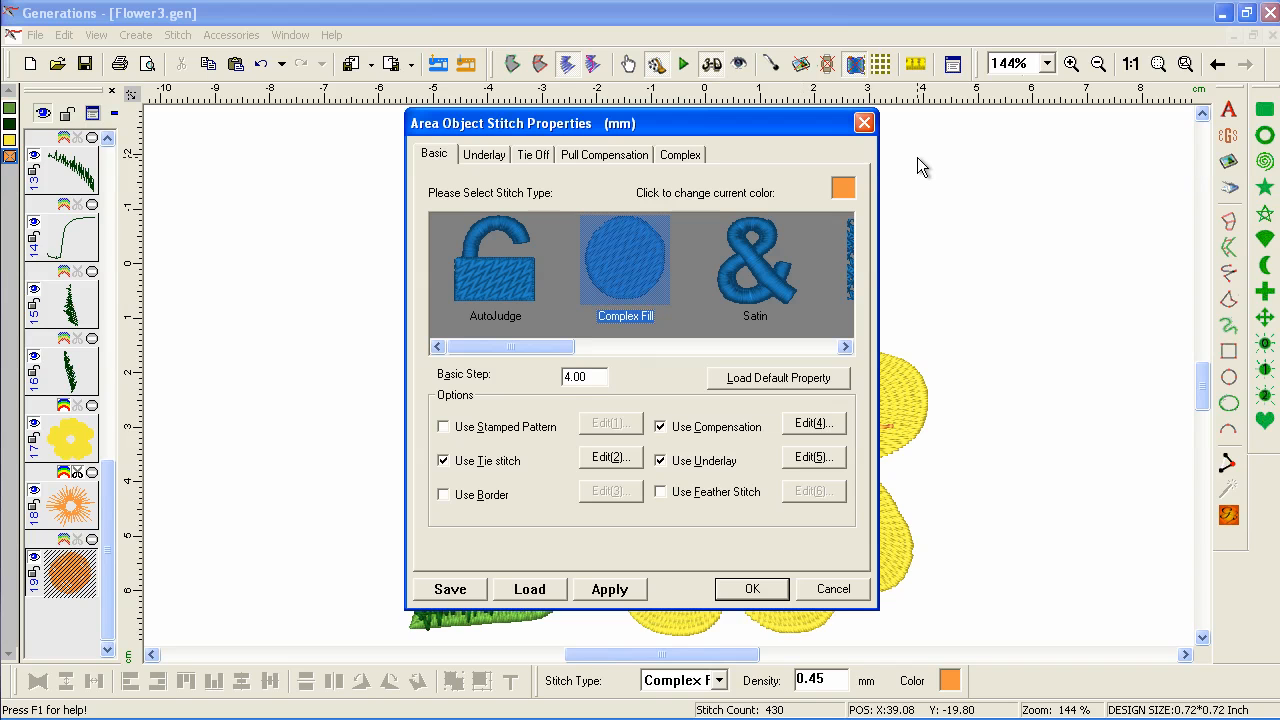
{"action": "left_click_drag", "start_coordinate": [824, 129], "coordinate": [457, 133]}
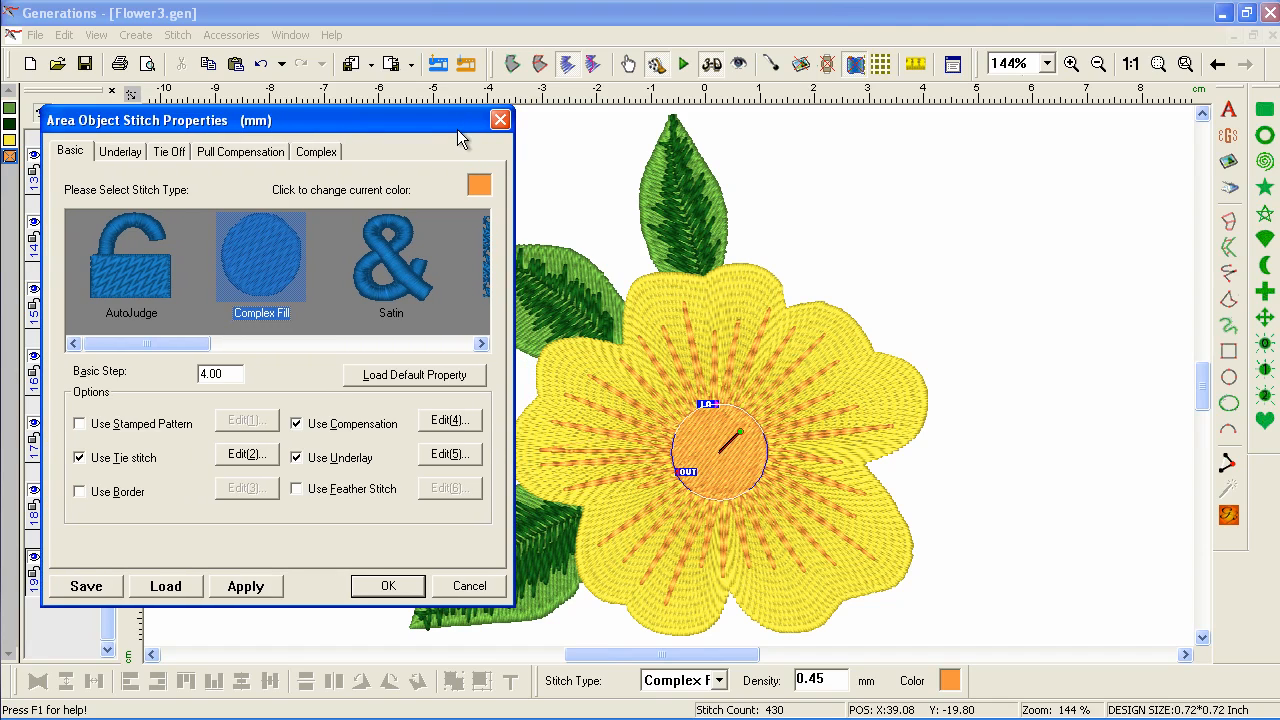
{"action": "left_click", "coordinate": [317, 157]}
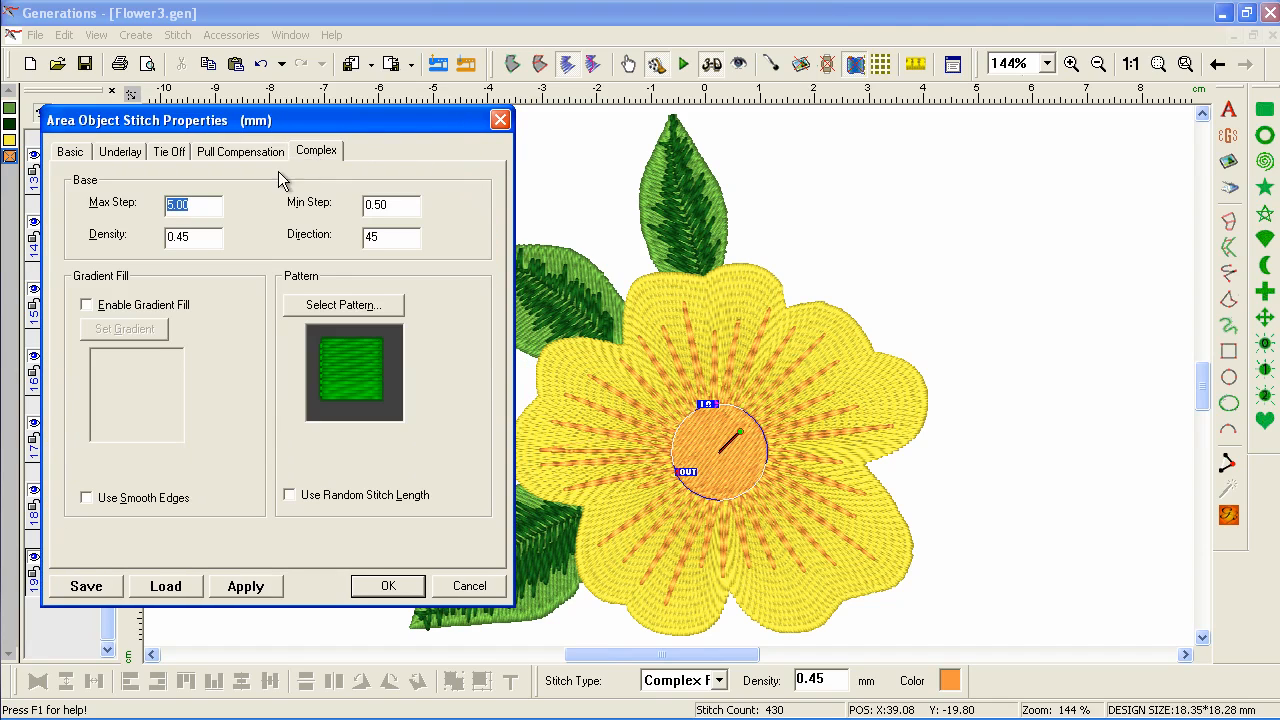
{"action": "left_click", "coordinate": [352, 308]}
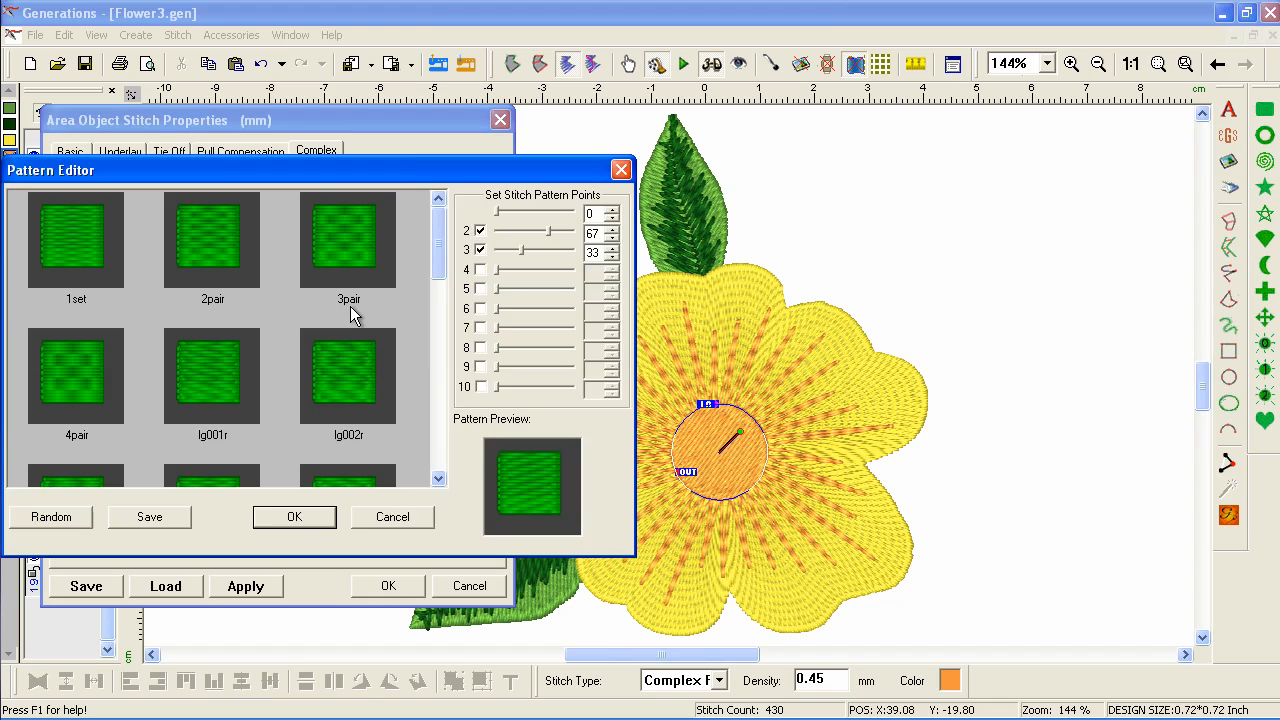
{"action": "mouse_move", "coordinate": [437, 275]}
{"action": "left_mouse_down"}
{"action": "mouse_move", "coordinate": [437, 515]}
{"action": "mouse_move", "coordinate": [437, 289]}
{"action": "left_mouse_up"}
{"action": "left_click", "coordinate": [62, 476]}
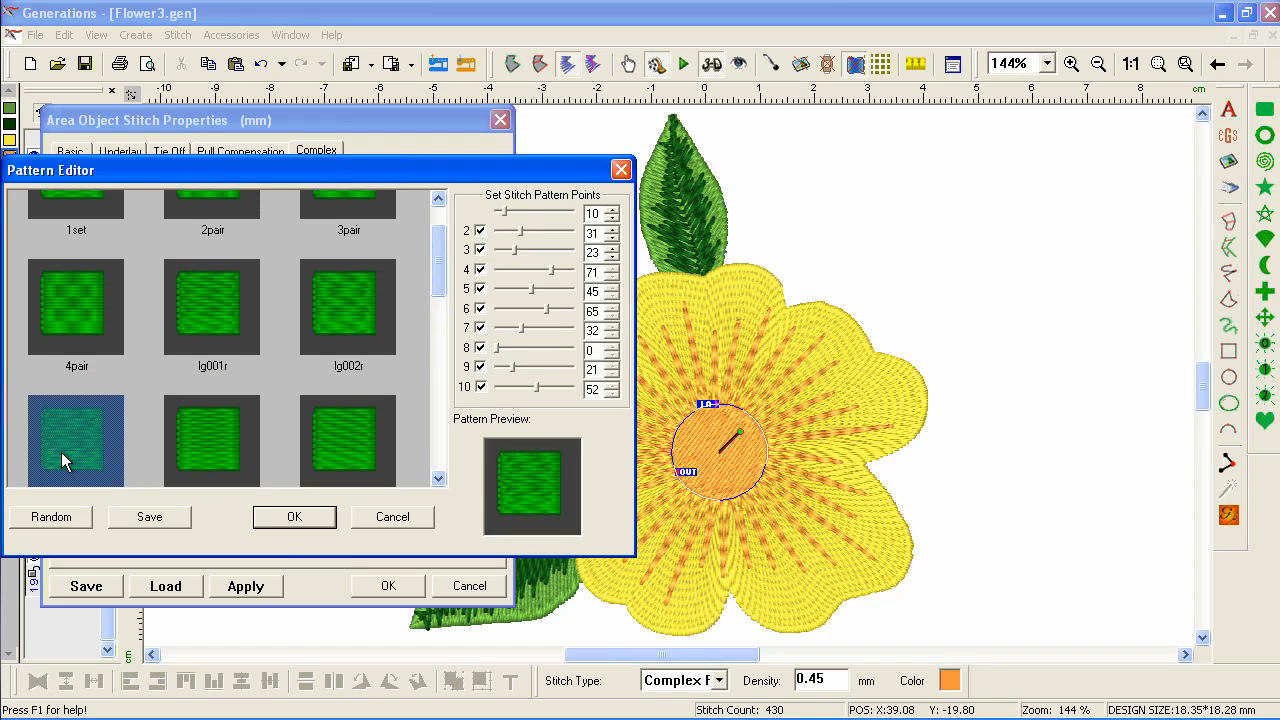
{"action": "left_click", "coordinate": [294, 517]}
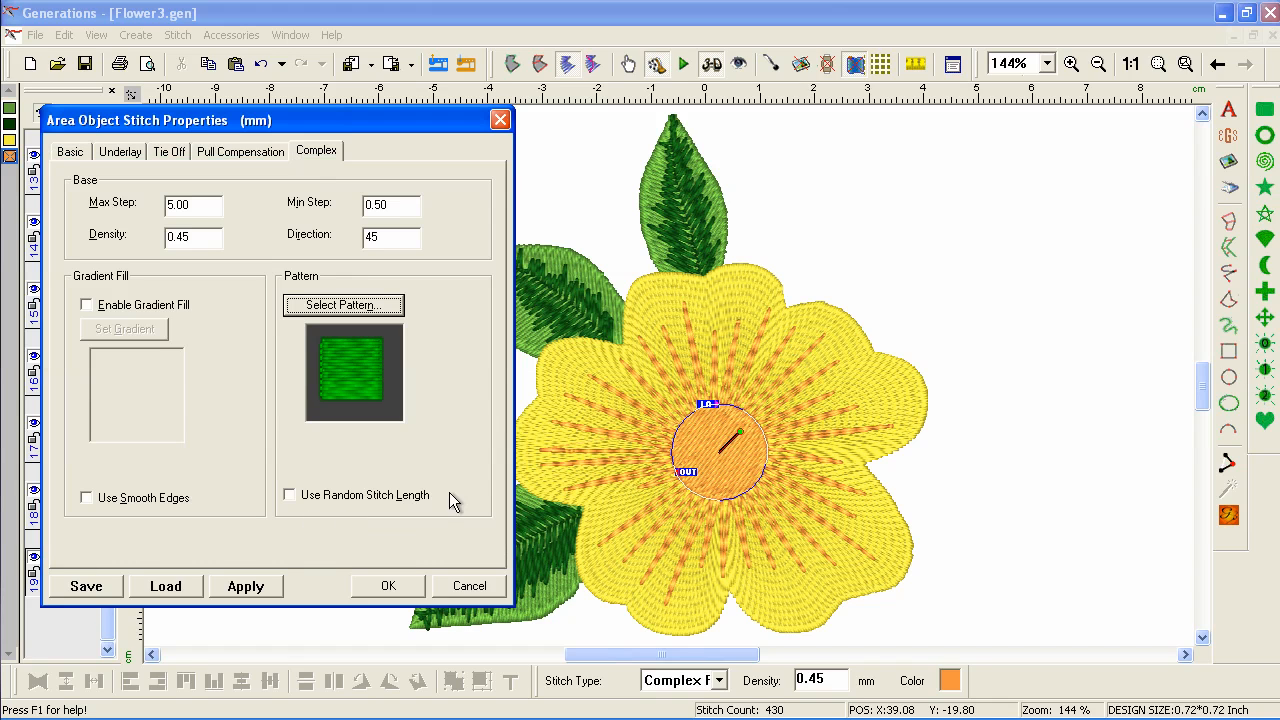
{"action": "left_click", "coordinate": [274, 592]}
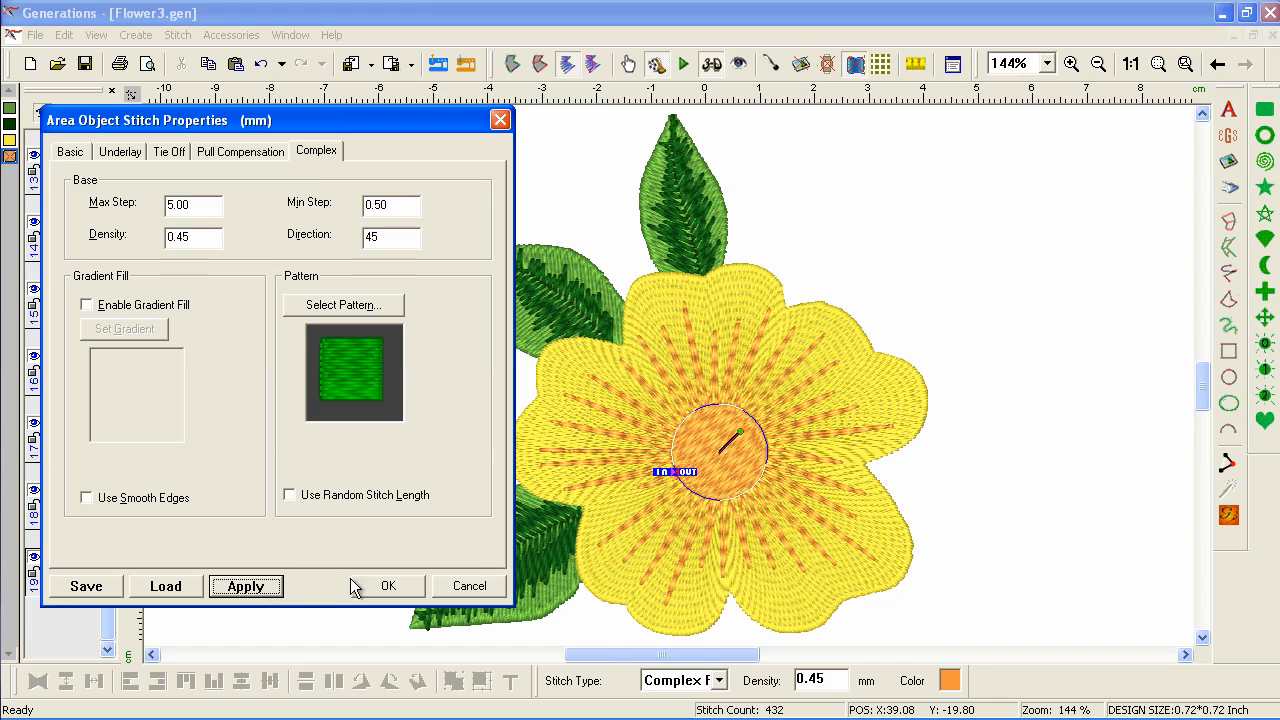
{"action": "left_click", "coordinate": [390, 586]}
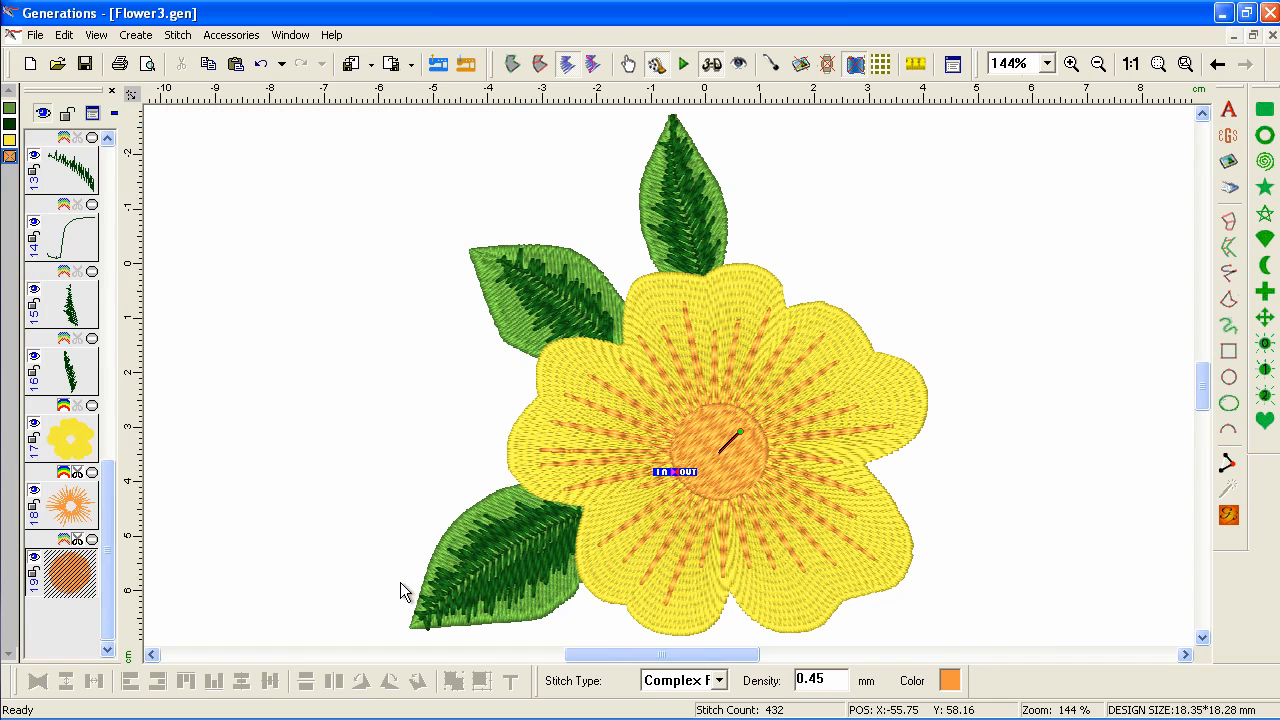
{"action": "left_click", "coordinate": [1038, 543]}
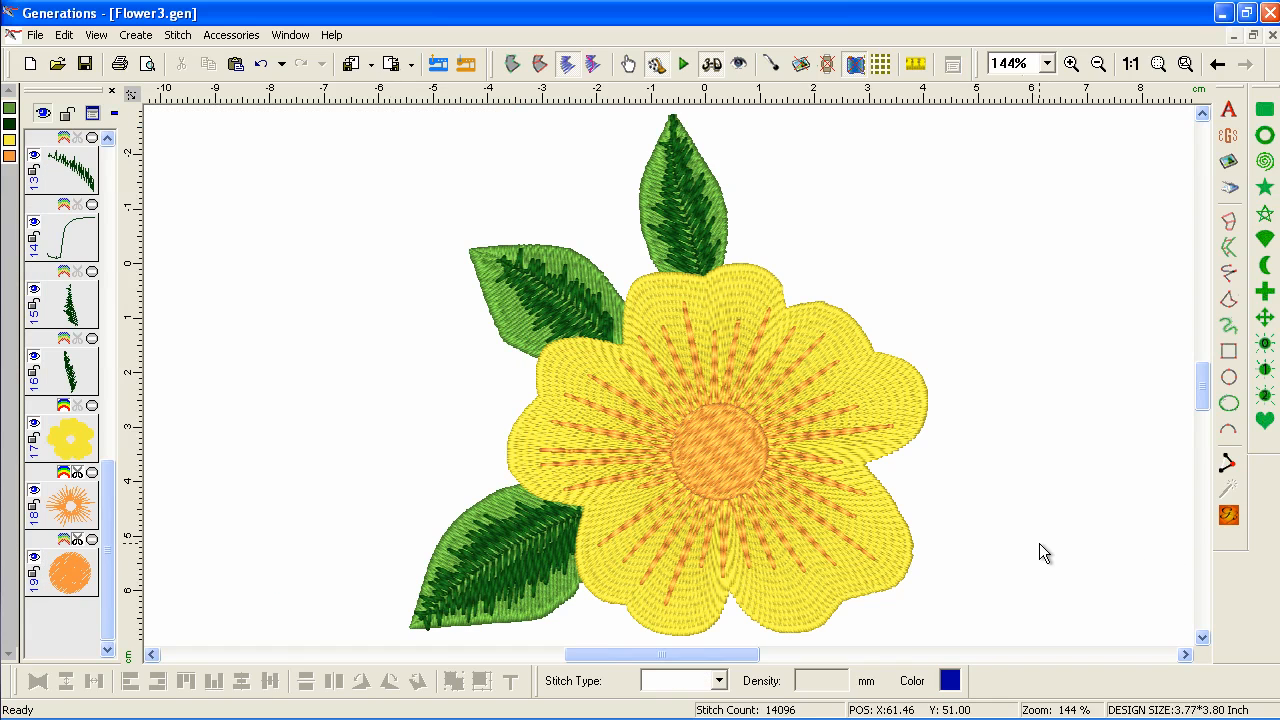